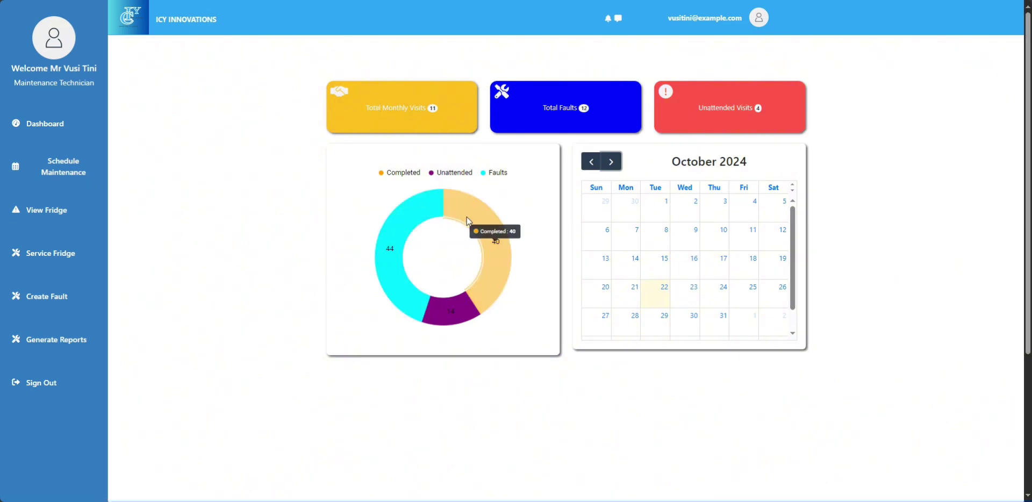
- Review both pages of the customer allocations for maintenance and open time scheduling for the 2025/10/19 allocation
{"action": "mouse_move", "coordinate": [453, 315]}
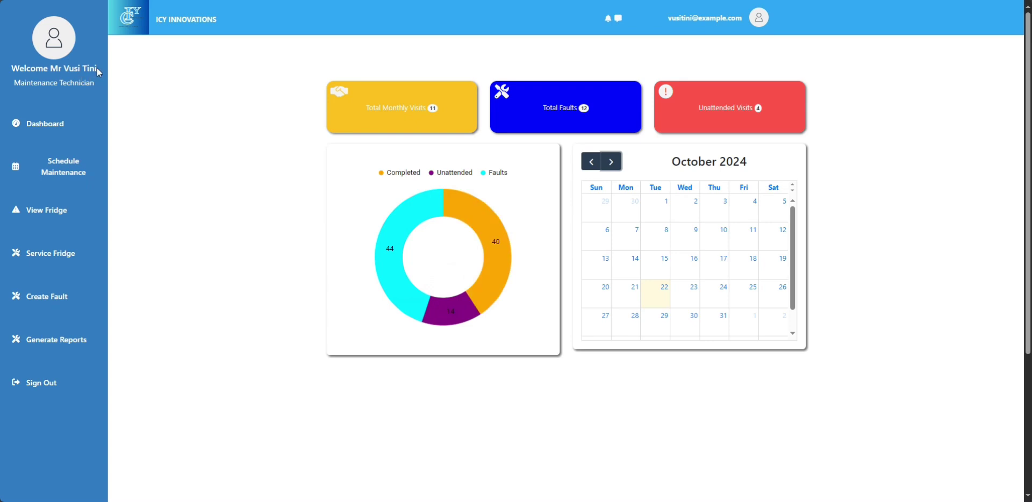
{"action": "left_click", "coordinate": [92, 177]}
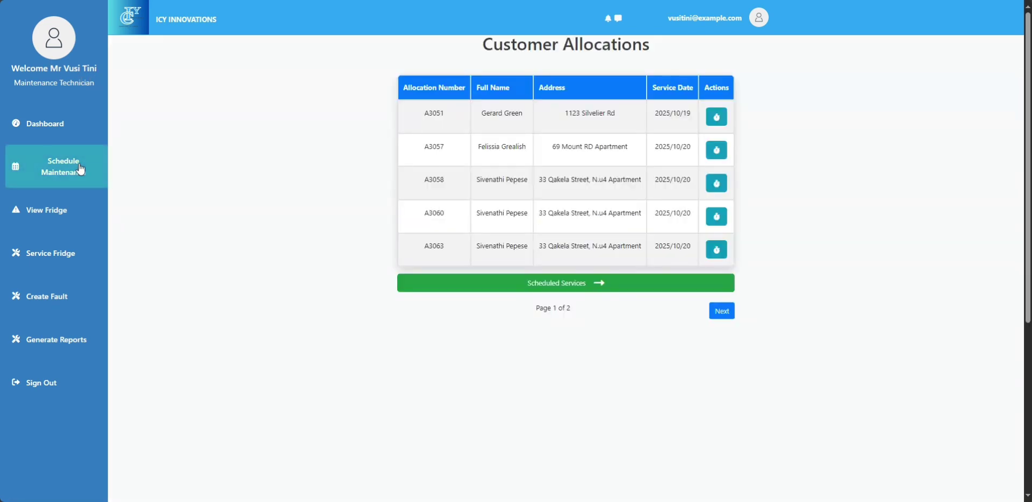
{"action": "double_click", "coordinate": [426, 114]}
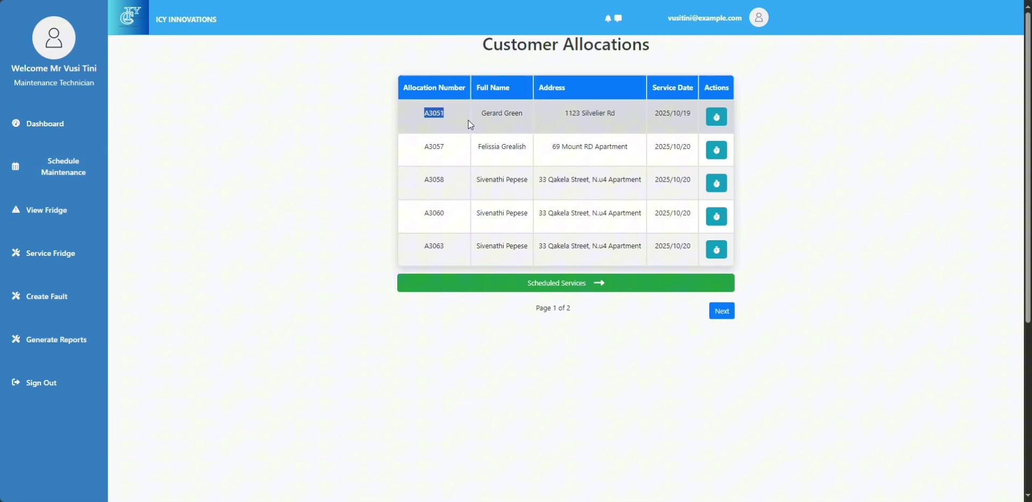
{"action": "left_click", "coordinate": [386, 122]}
{"action": "left_click_drag", "start_coordinate": [654, 114], "coordinate": [692, 118]}
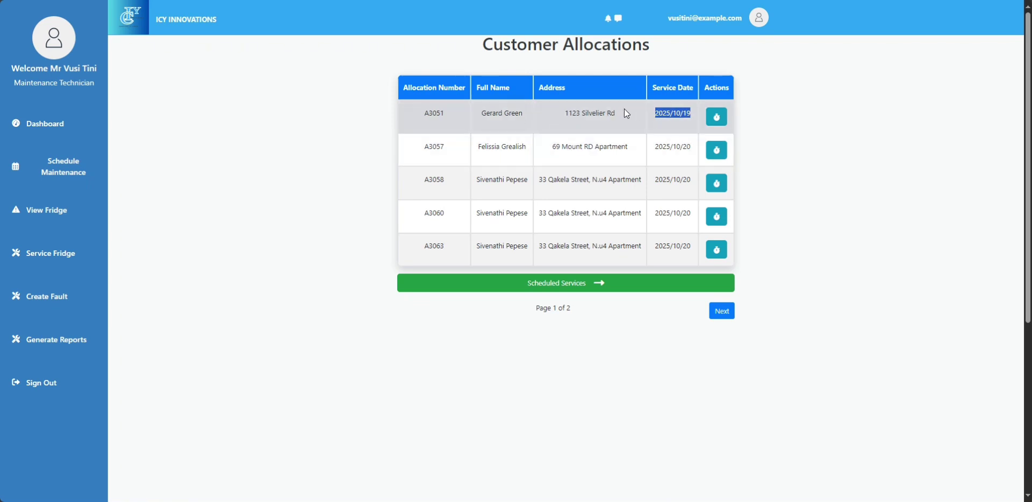
{"action": "left_click", "coordinate": [720, 310]}
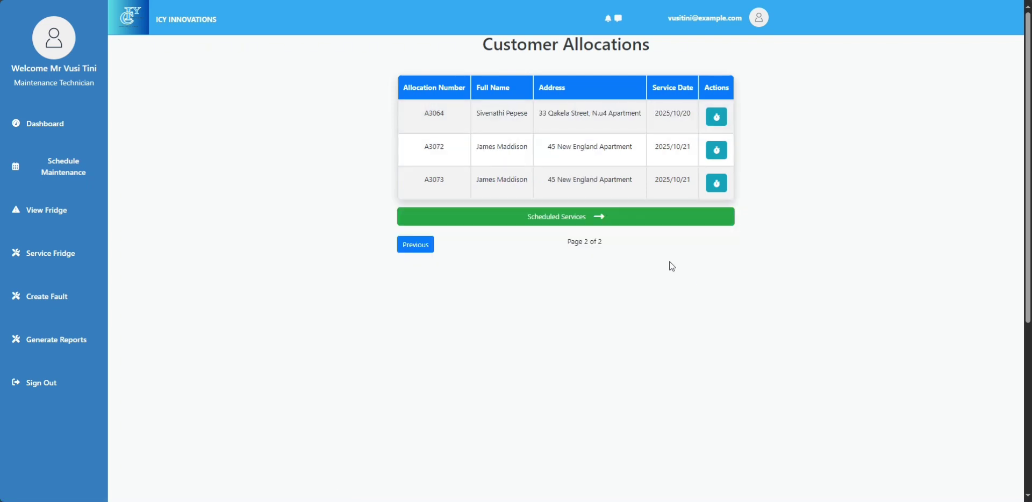
{"action": "left_click", "coordinate": [417, 246]}
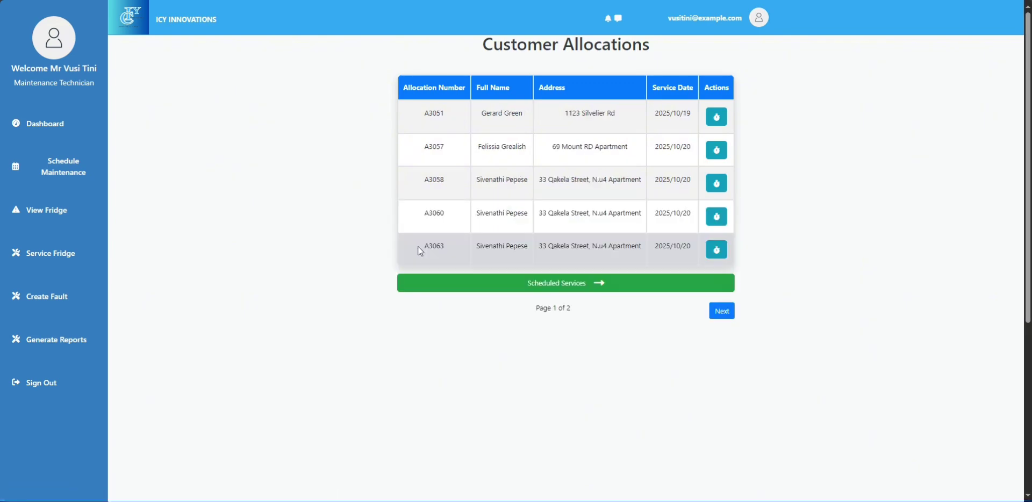
{"action": "left_click", "coordinate": [716, 119]}
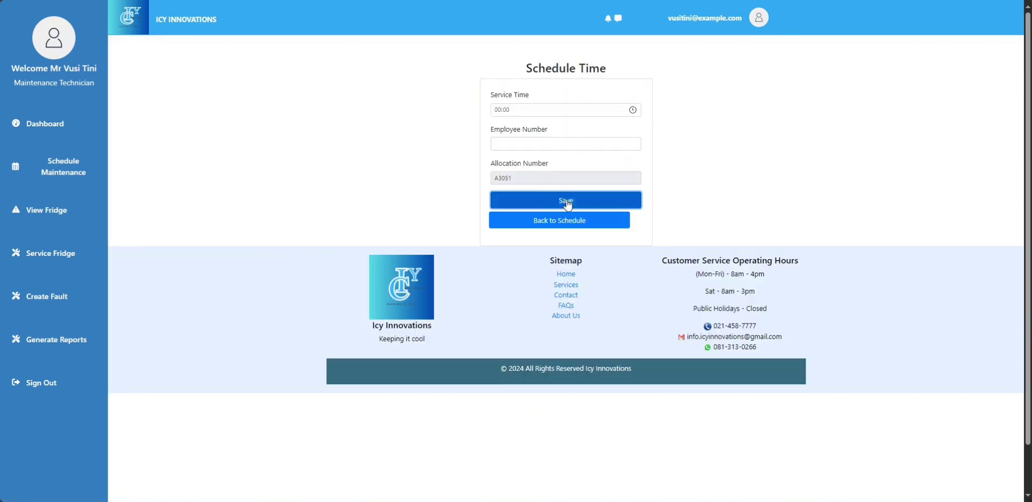
- Try to save the schedule form without an employee number, test that field with random letters, and clear it
{"action": "left_click", "coordinate": [594, 200]}
{"action": "left_click", "coordinate": [547, 143]}
{"action": "type", "text": "fgjdhgdktm"}
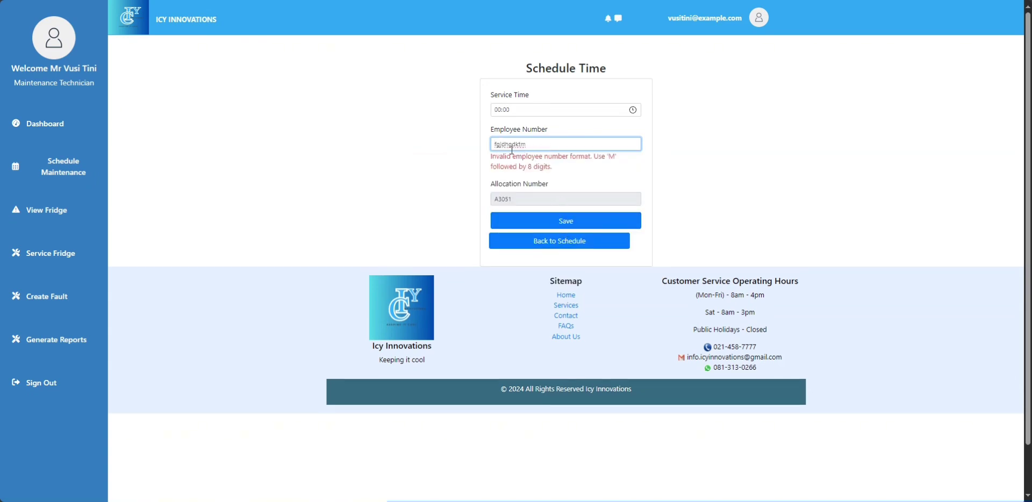
{"action": "left_click_drag", "start_coordinate": [532, 144], "coordinate": [473, 141]}
{"action": "key", "text": "BackSpace"}
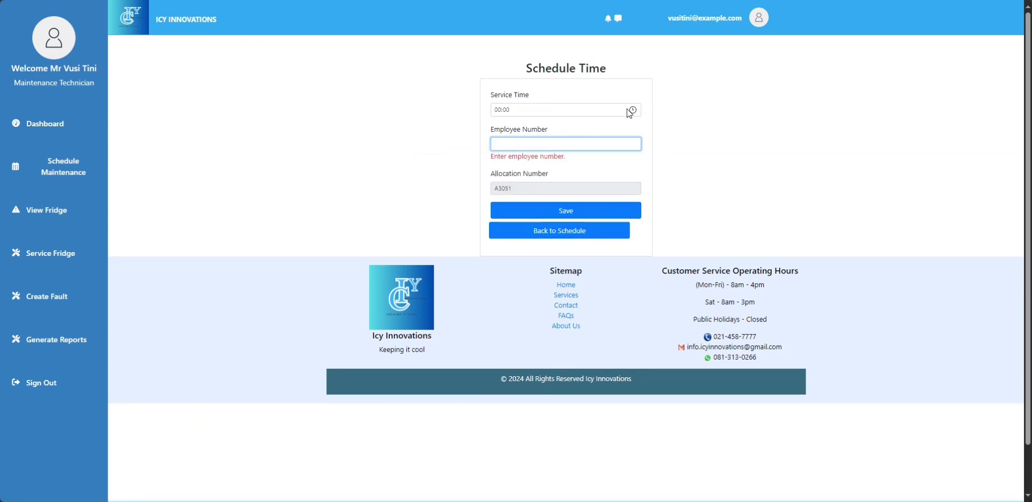
- Try the service time 02:00 and try to save the schedule without an employee number
{"action": "left_click", "coordinate": [633, 110]}
{"action": "left_click", "coordinate": [503, 172]}
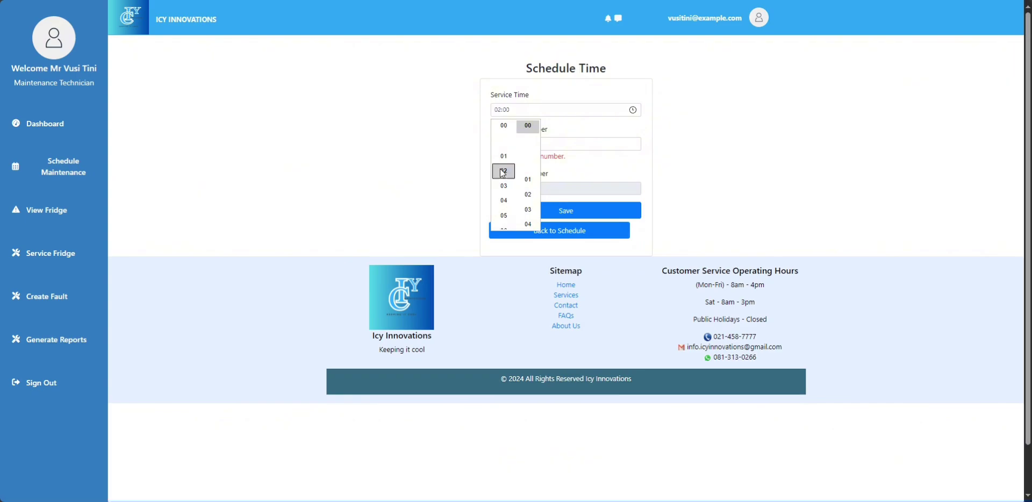
{"action": "left_click", "coordinate": [677, 133]}
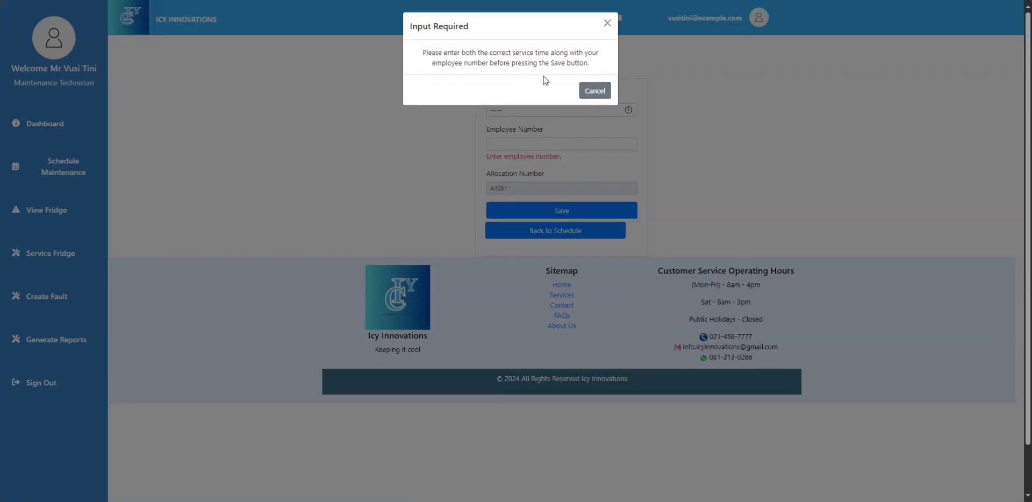
{"action": "left_click", "coordinate": [730, 112]}
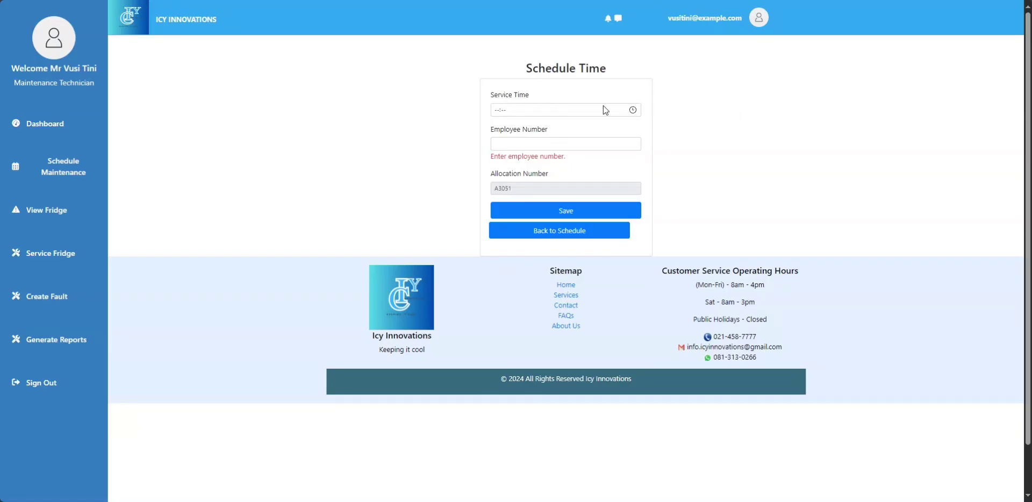
{"action": "left_click", "coordinate": [561, 211]}
- Set the allocation's service time to 10:15
{"action": "left_click", "coordinate": [636, 108]}
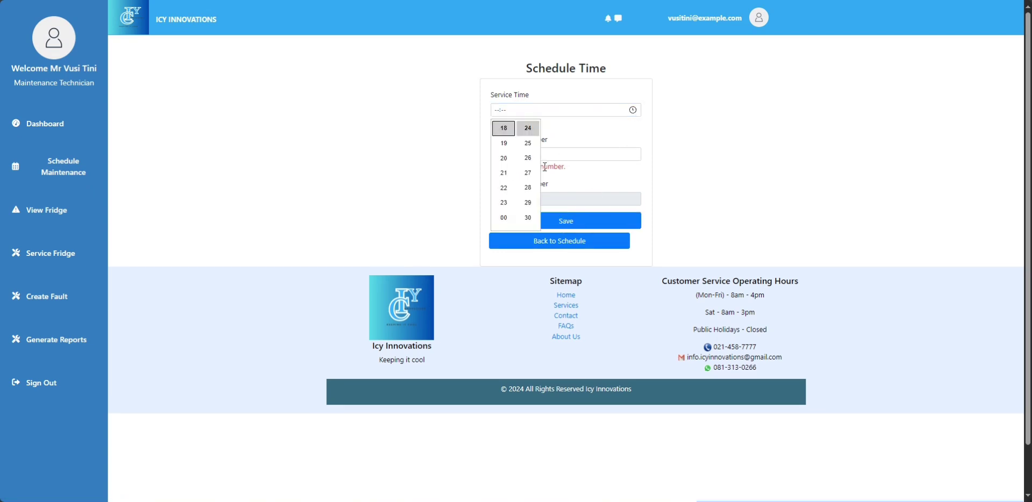
{"action": "left_click", "coordinate": [479, 181]}
{"action": "left_click", "coordinate": [633, 111]}
{"action": "scroll", "coordinate": [505, 160], "scroll_direction": "down", "scroll_amount": 4}
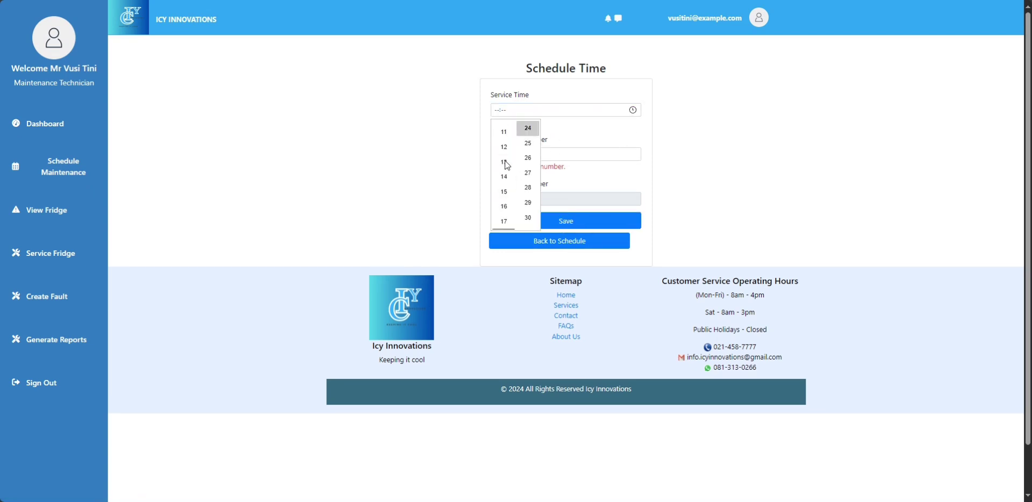
{"action": "left_click", "coordinate": [504, 161]}
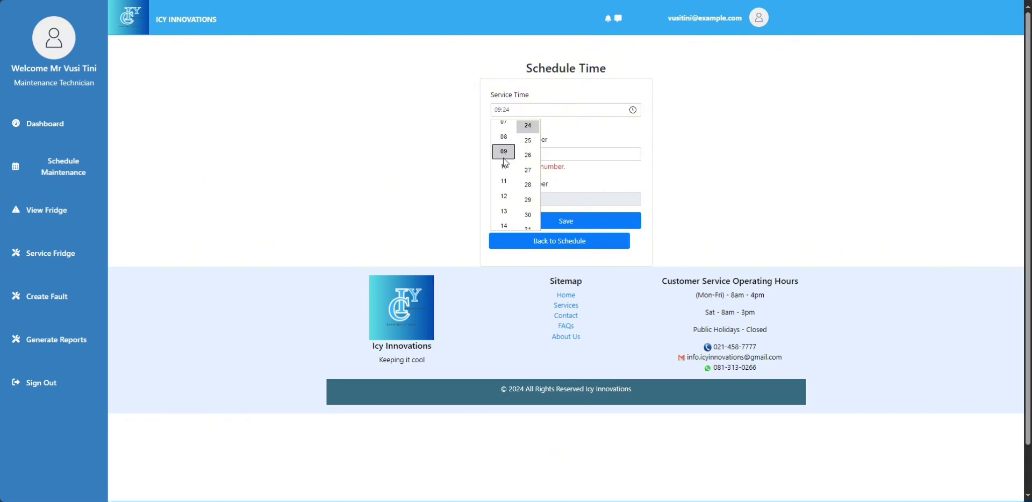
{"action": "scroll", "coordinate": [529, 168], "scroll_direction": "up", "scroll_amount": 4}
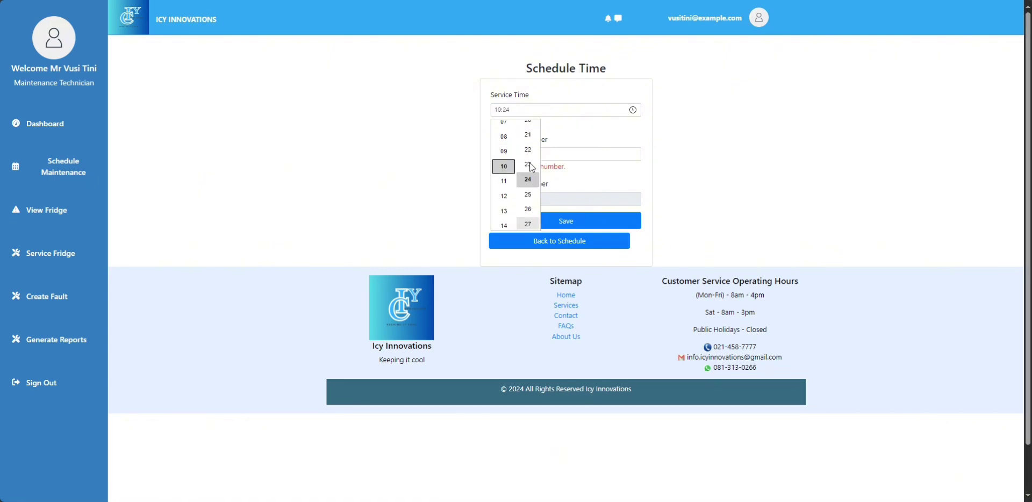
{"action": "left_click", "coordinate": [528, 157]}
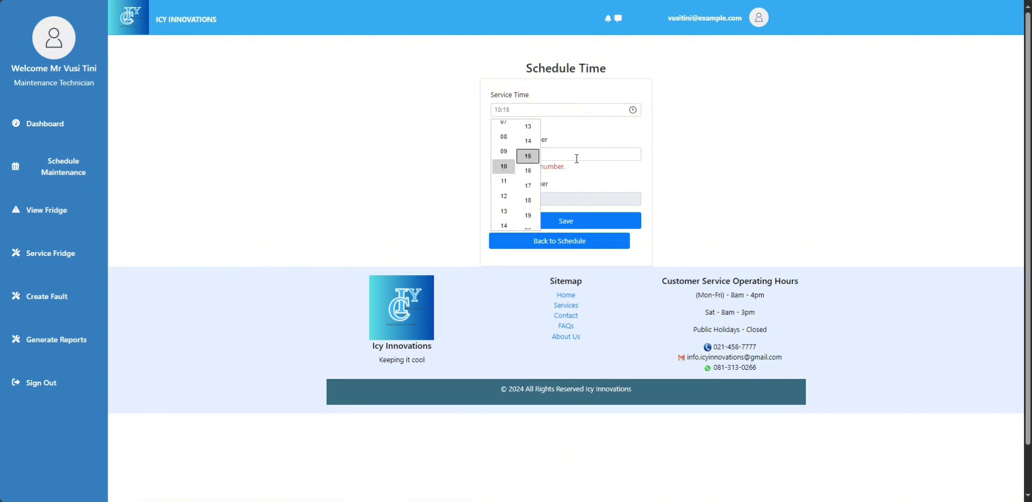
- Fill in the technician's employee number and save the scheduled service
{"action": "left_click", "coordinate": [574, 157]}
{"action": "left_click", "coordinate": [531, 177]}
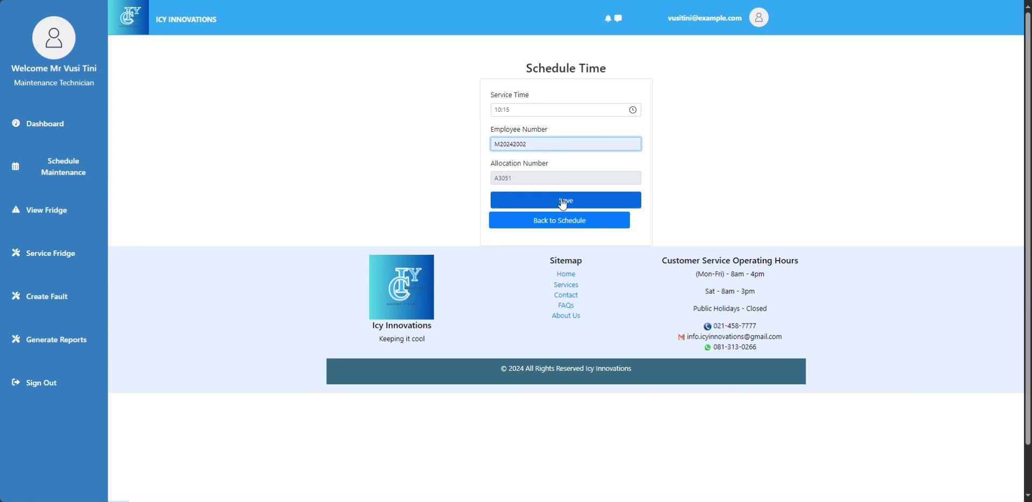
{"action": "left_click", "coordinate": [563, 203]}
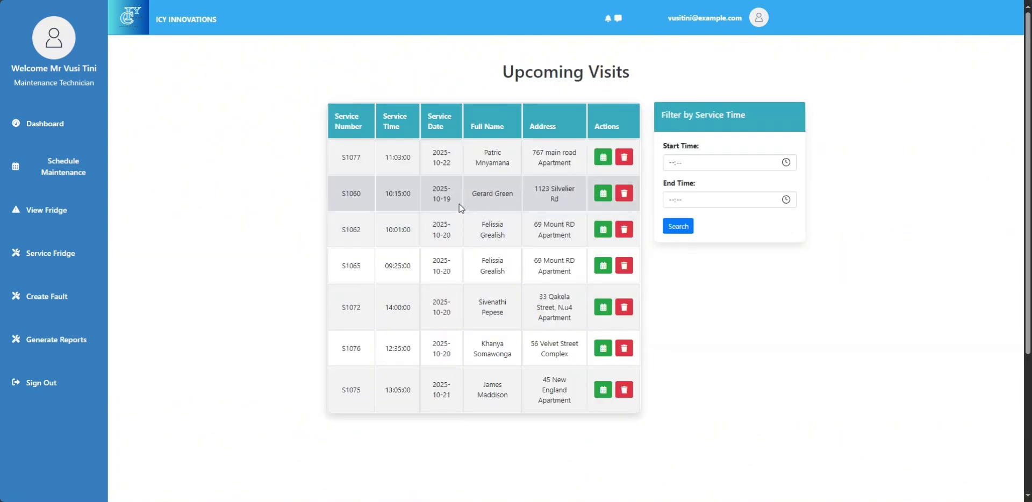
- Open the 2025-10-19 visit for rescheduling from the upcoming visits and set its service time to 11:25
{"action": "left_click_drag", "start_coordinate": [382, 195], "coordinate": [381, 195]}
{"action": "left_click", "coordinate": [603, 193]}
{"action": "left_click", "coordinate": [634, 178]}
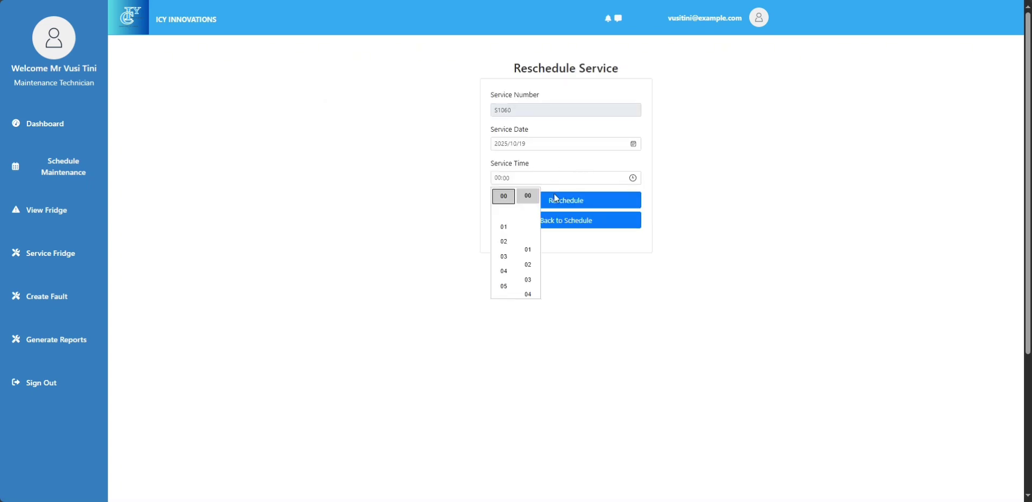
{"action": "scroll", "coordinate": [495, 242], "scroll_direction": "down", "scroll_amount": 2}
{"action": "scroll", "coordinate": [536, 164], "scroll_direction": "up", "scroll_amount": 2}
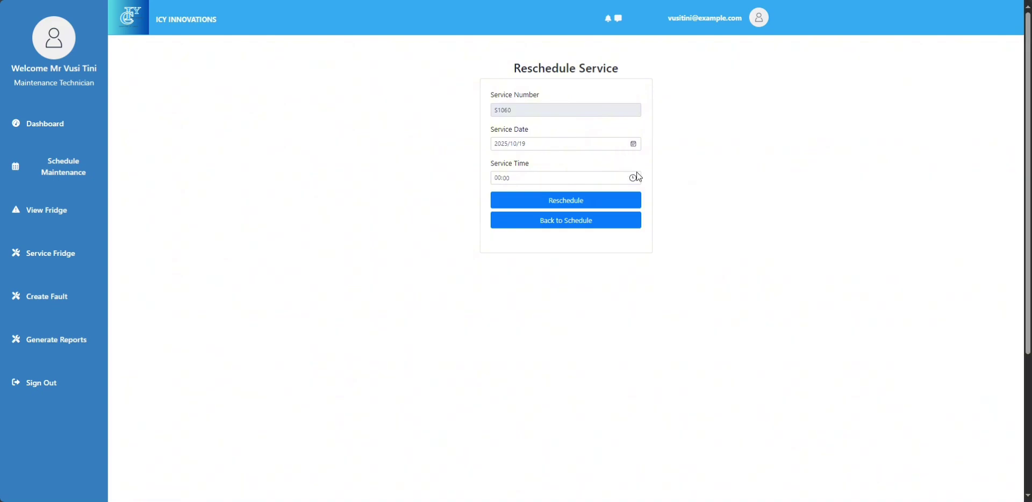
{"action": "left_click", "coordinate": [634, 178]}
{"action": "scroll", "coordinate": [506, 236], "scroll_direction": "down", "scroll_amount": 5}
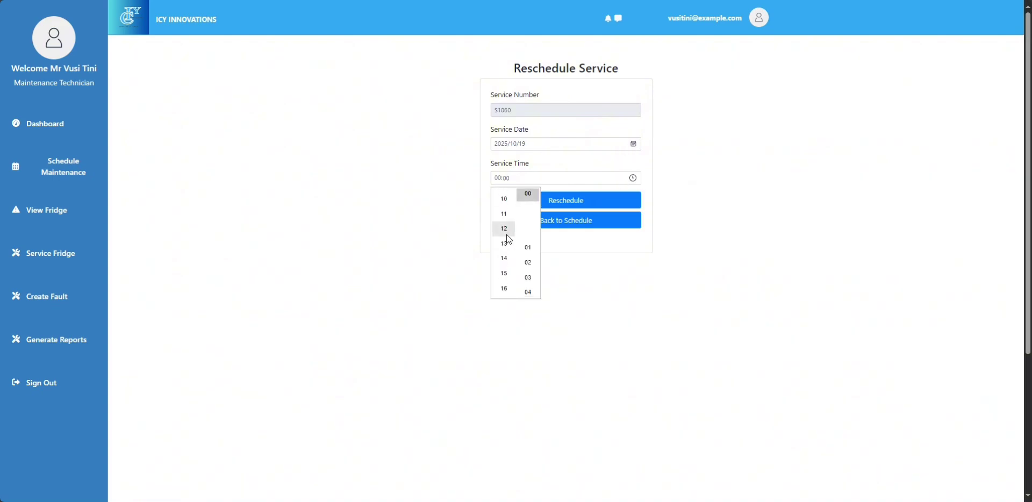
{"action": "left_click", "coordinate": [506, 205]}
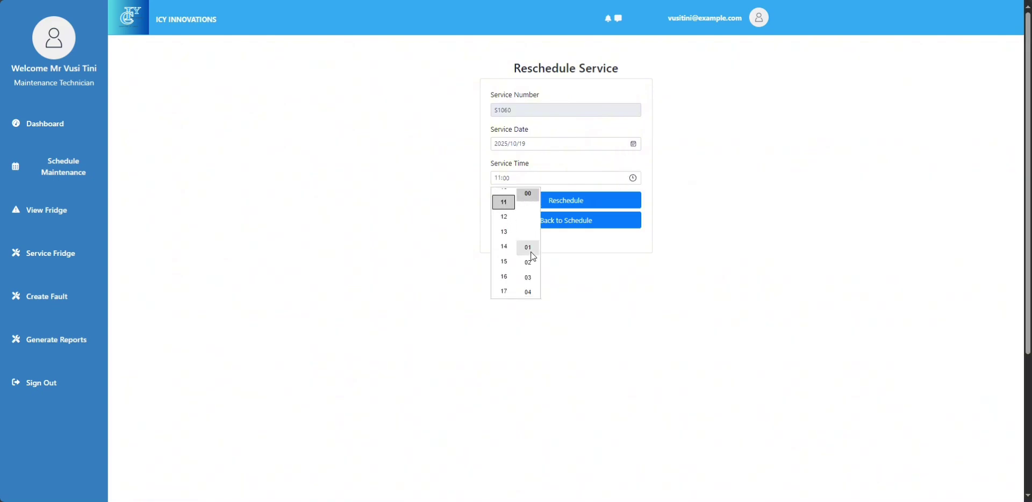
{"action": "scroll", "coordinate": [529, 247], "scroll_direction": "down", "scroll_amount": 2}
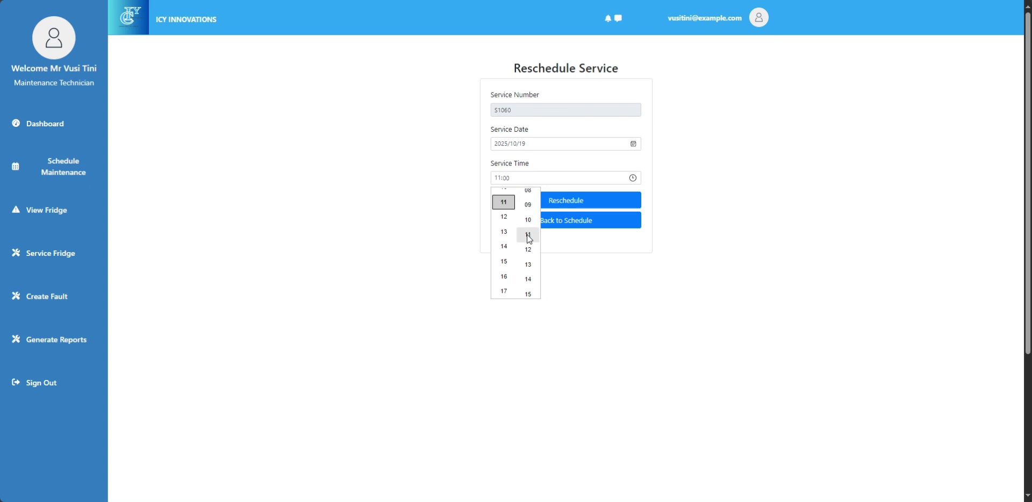
{"action": "scroll", "coordinate": [530, 247], "scroll_direction": "down", "scroll_amount": 4}
{"action": "scroll", "coordinate": [532, 238], "scroll_direction": "down", "scroll_amount": 1}
{"action": "scroll", "coordinate": [529, 268], "scroll_direction": "down", "scroll_amount": 2}
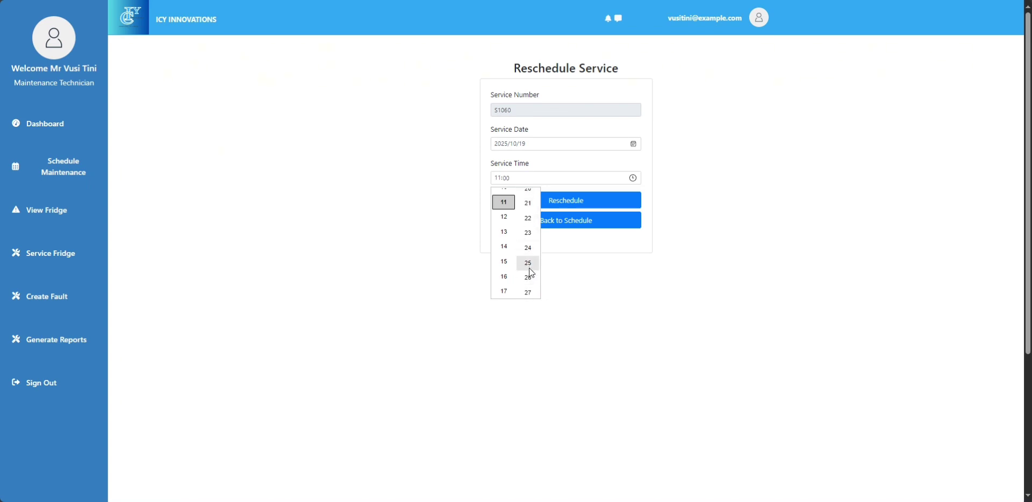
{"action": "left_click", "coordinate": [527, 263]}
{"action": "left_click", "coordinate": [559, 271]}
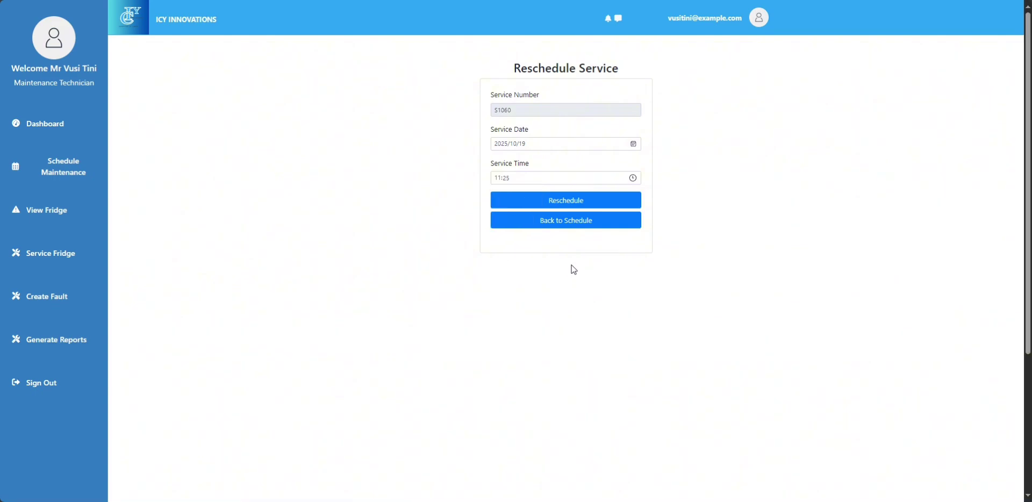
- Submit the reschedule and check the visit's service time in the upcoming visits list
{"action": "left_click", "coordinate": [572, 205]}
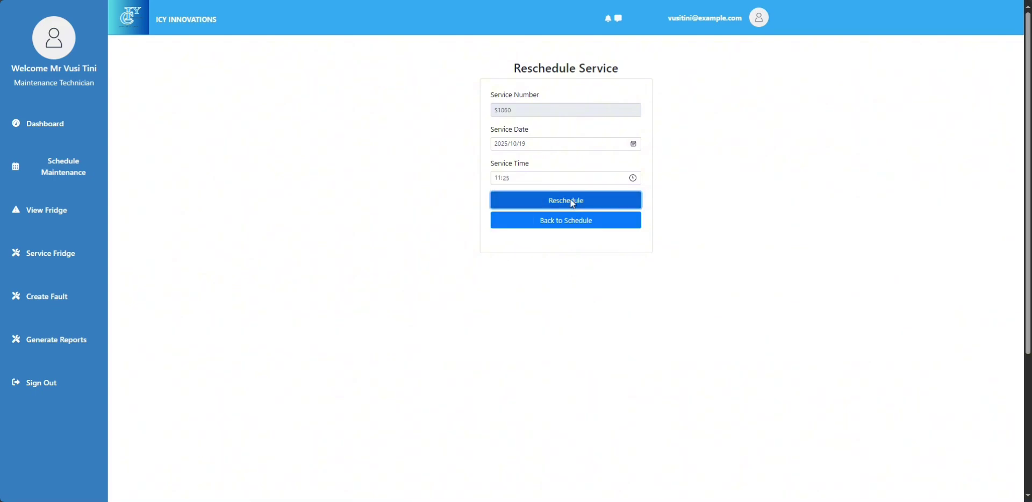
{"action": "left_click", "coordinate": [562, 227]}
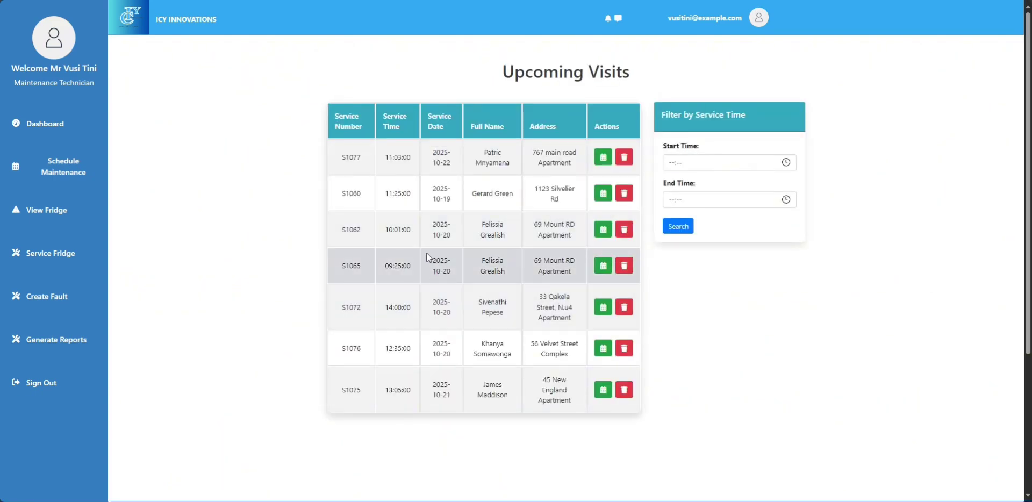
{"action": "left_click_drag", "start_coordinate": [412, 197], "coordinate": [384, 195]}
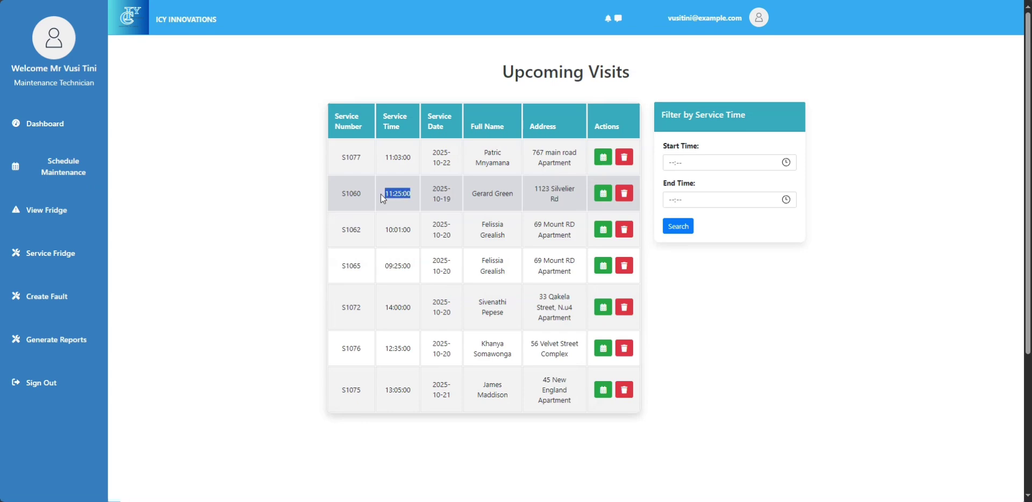
{"action": "left_click", "coordinate": [702, 291]}
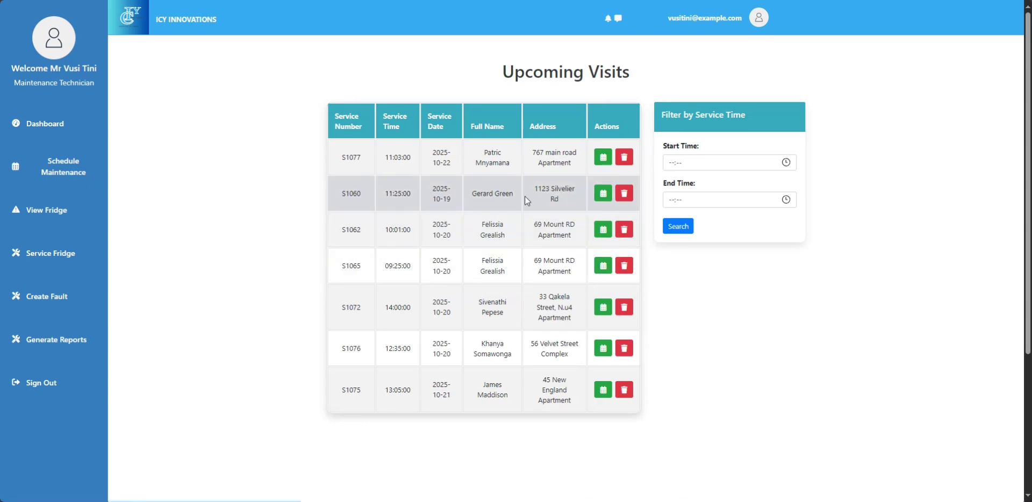
- Delete the 2025-10-19 visit, confirming that it is unattended, and return to the customer allocations
{"action": "left_click", "coordinate": [625, 194]}
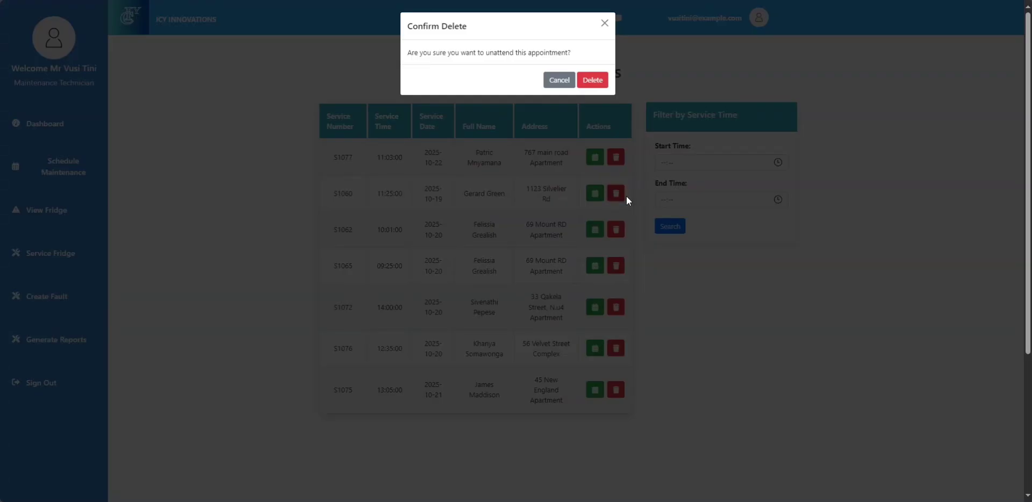
{"action": "left_click", "coordinate": [594, 80]}
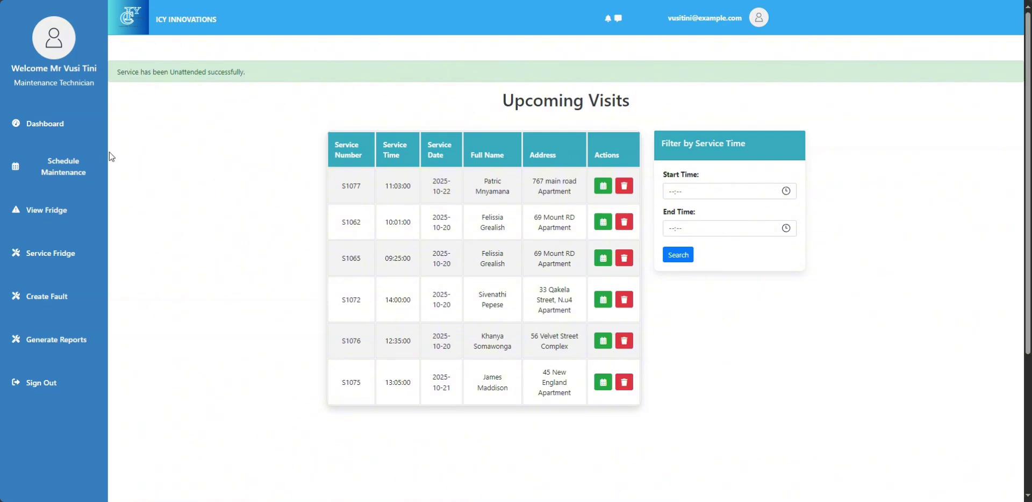
{"action": "left_click", "coordinate": [70, 178]}
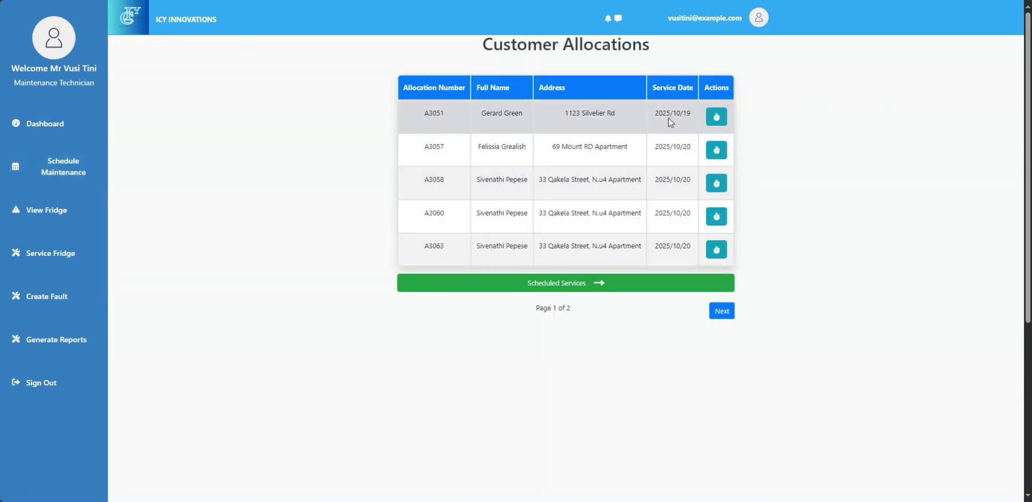
- Open the scheduled services, set the visit filter's start time to 08:26 and try searching without an end time
{"action": "left_click", "coordinate": [674, 281]}
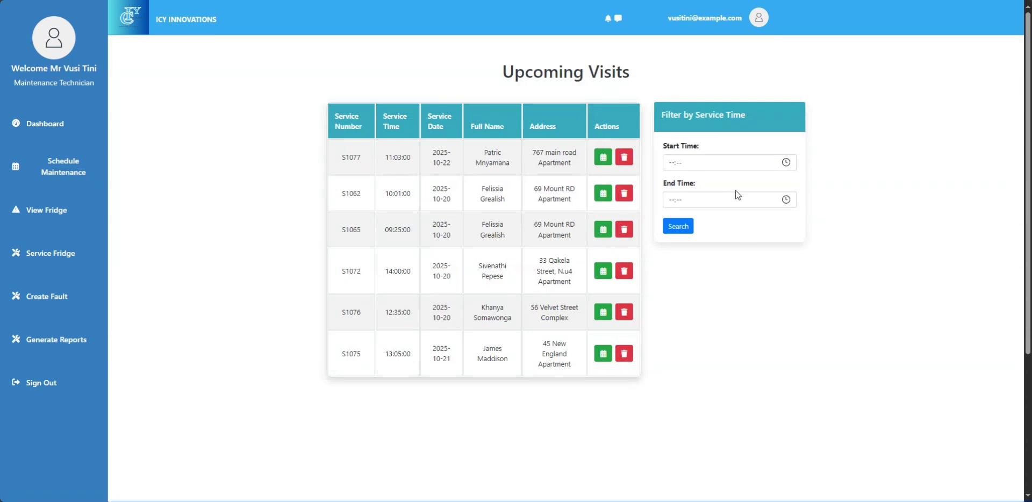
{"action": "left_click", "coordinate": [780, 162]}
{"action": "left_click", "coordinate": [786, 163]}
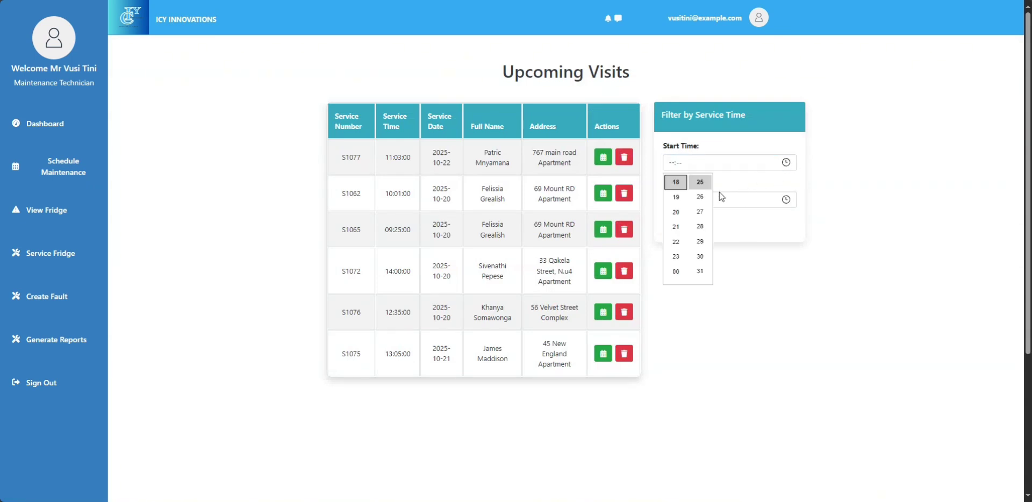
{"action": "left_click", "coordinate": [680, 197]}
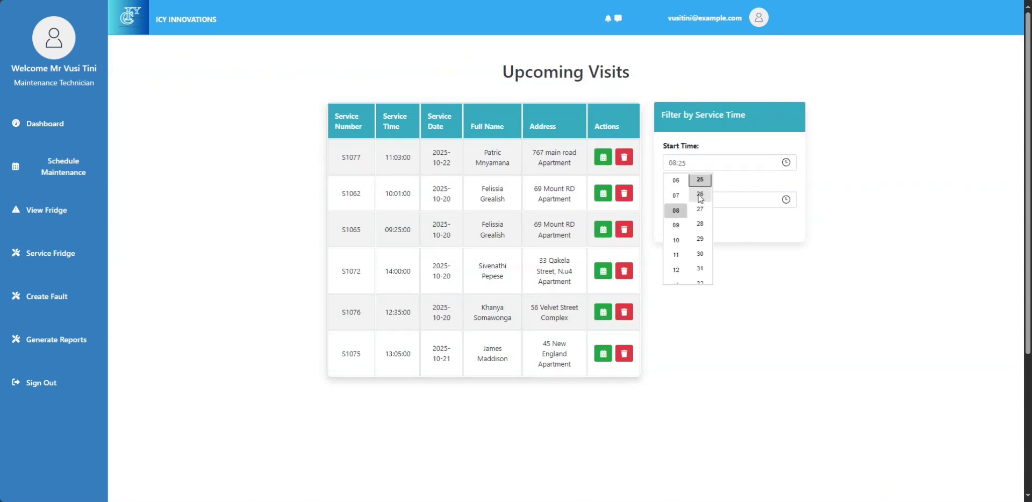
{"action": "left_click", "coordinate": [699, 194]}
{"action": "left_click", "coordinate": [674, 226]}
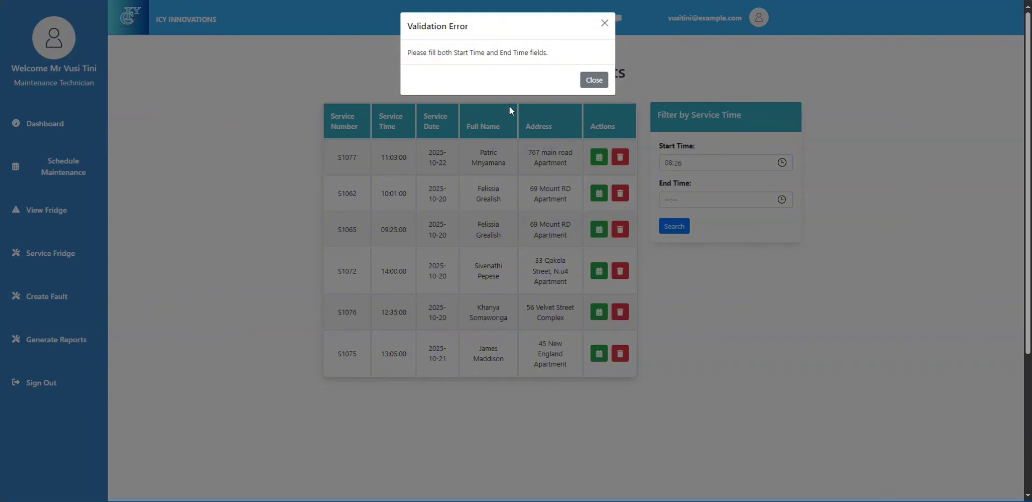
- Set the filter's end time to 12:25 and search the upcoming visits by service time
{"action": "left_click", "coordinate": [786, 197]}
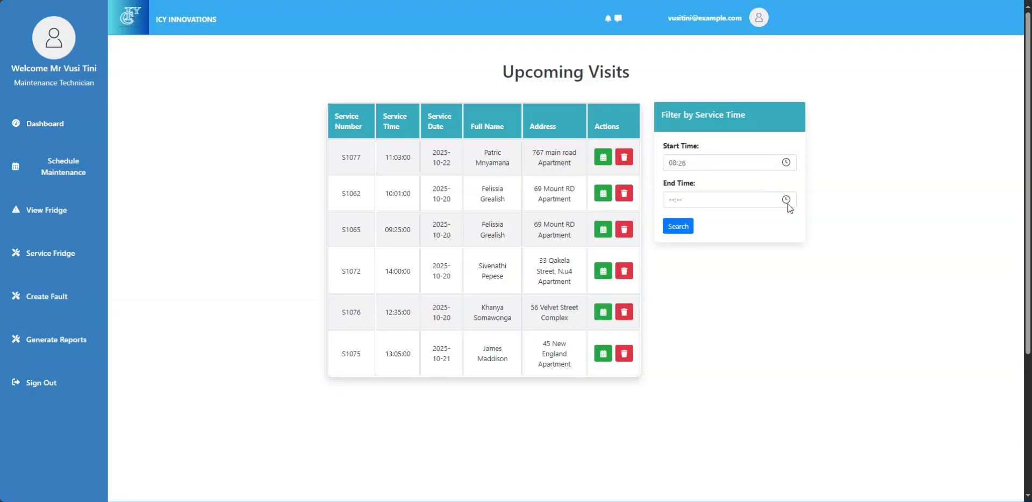
{"action": "left_click", "coordinate": [786, 198]}
{"action": "scroll", "coordinate": [682, 269], "scroll_direction": "up", "scroll_amount": 3}
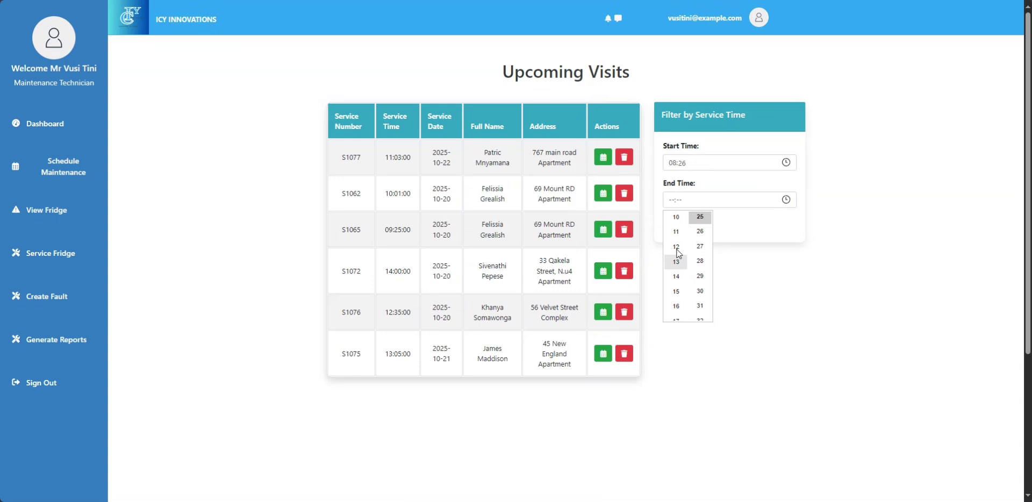
{"action": "left_click", "coordinate": [676, 246]}
{"action": "left_click", "coordinate": [700, 216]}
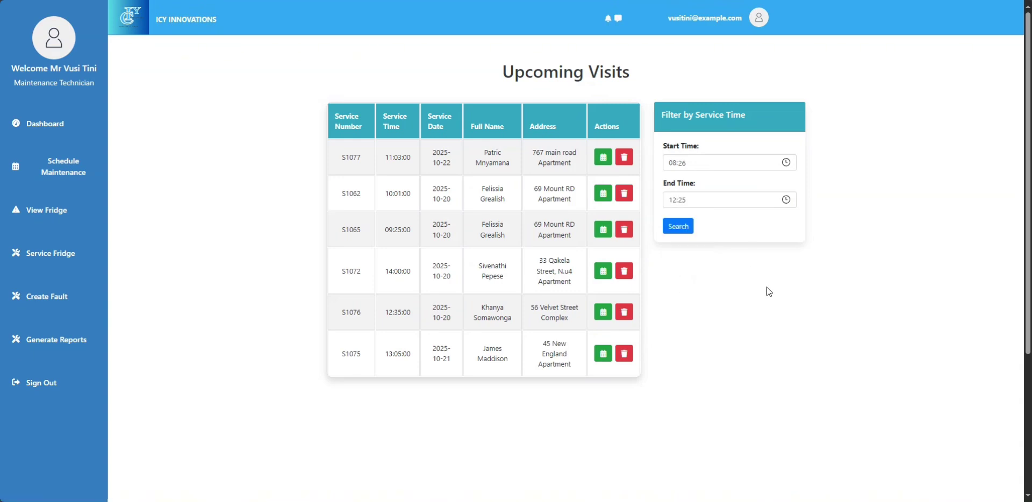
{"action": "left_click", "coordinate": [684, 227]}
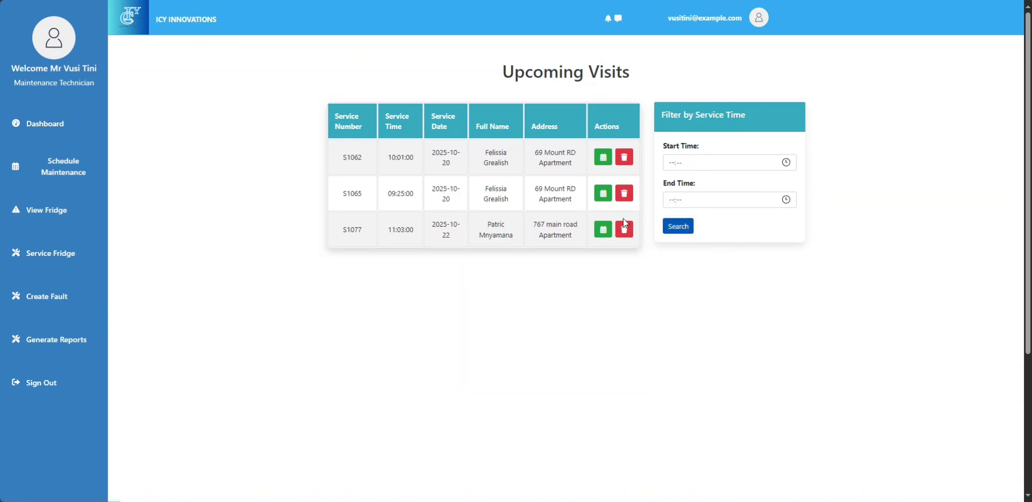
- View the customer and fridge details for the fridge with serial number K9L0-M1N2O
{"action": "left_click", "coordinate": [68, 213]}
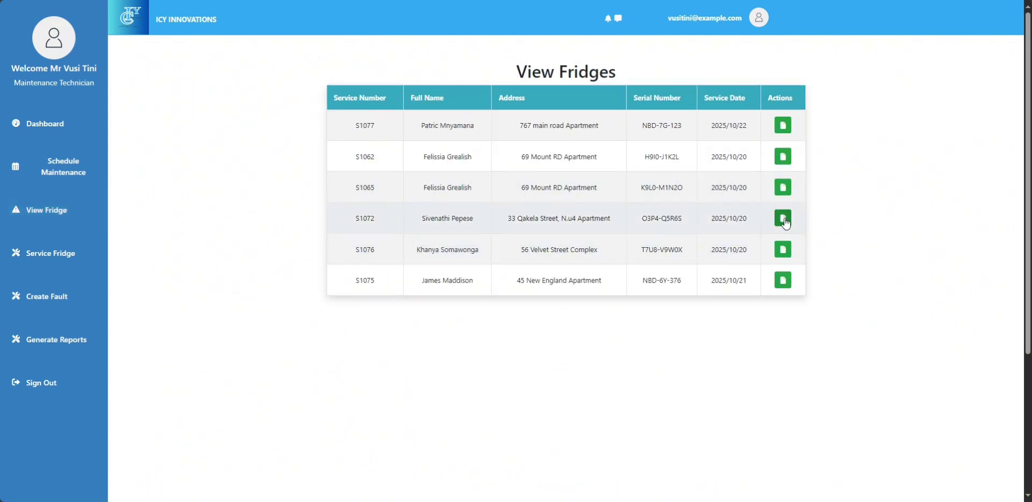
{"action": "left_click", "coordinate": [783, 189]}
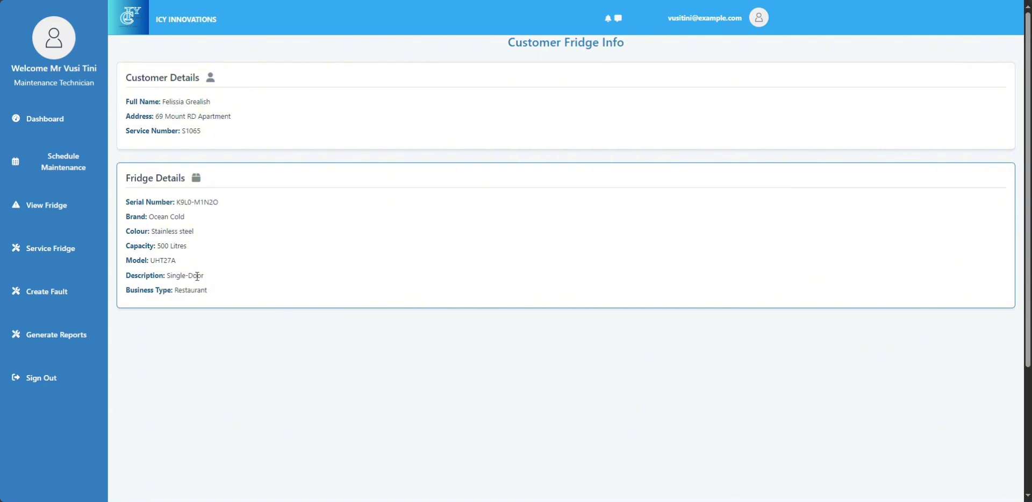
{"action": "left_click_drag", "start_coordinate": [207, 291], "coordinate": [184, 292]}
{"action": "left_click", "coordinate": [167, 338]}
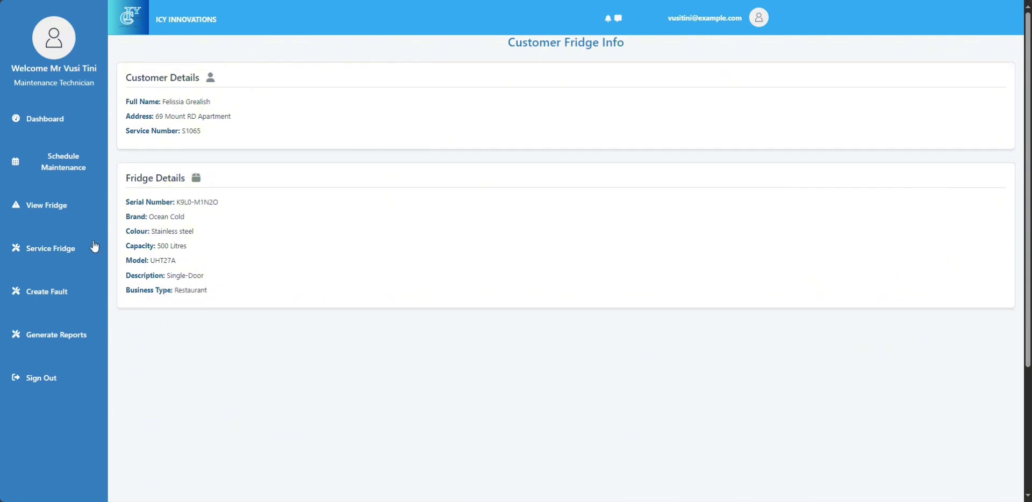
- Create an Electrical fault for the Iceland Breeze fridge with service date 2025-10-21, described as "Wiring was not set up correctly"
{"action": "left_click", "coordinate": [54, 292]}
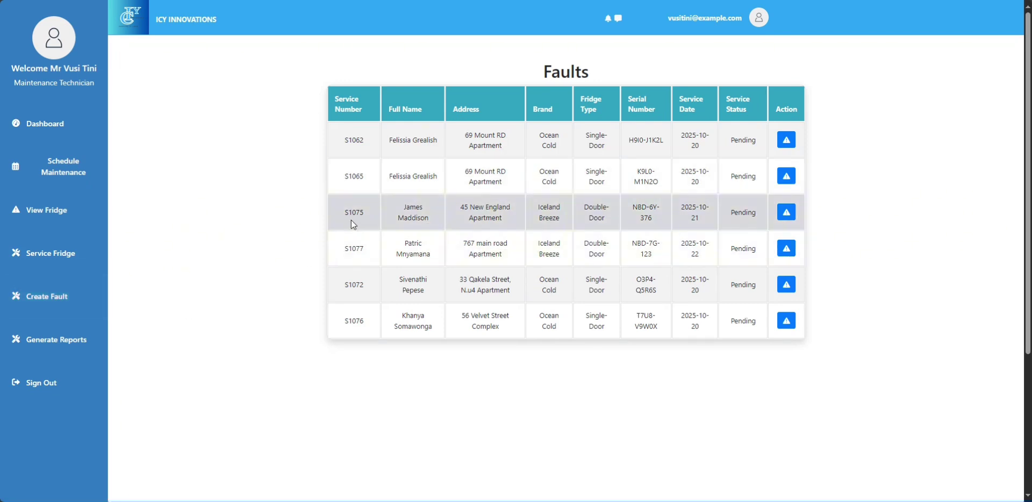
{"action": "left_click", "coordinate": [786, 211]}
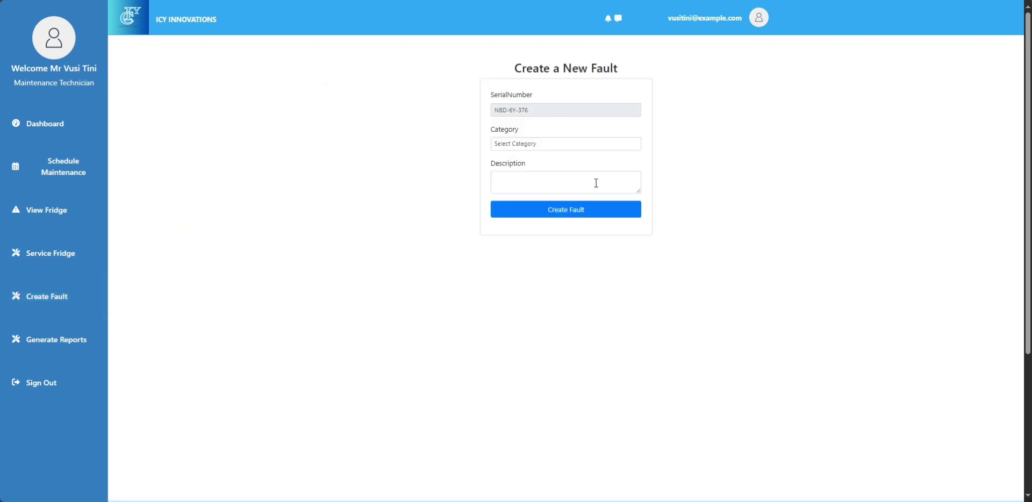
{"action": "left_click", "coordinate": [581, 211]}
{"action": "left_click", "coordinate": [557, 146]}
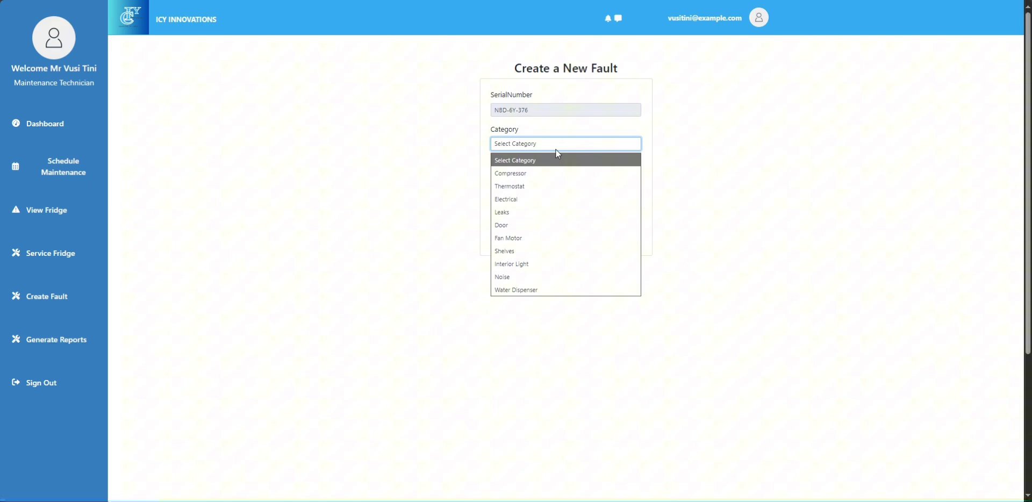
{"action": "left_click", "coordinate": [519, 199]}
{"action": "left_click", "coordinate": [544, 183]}
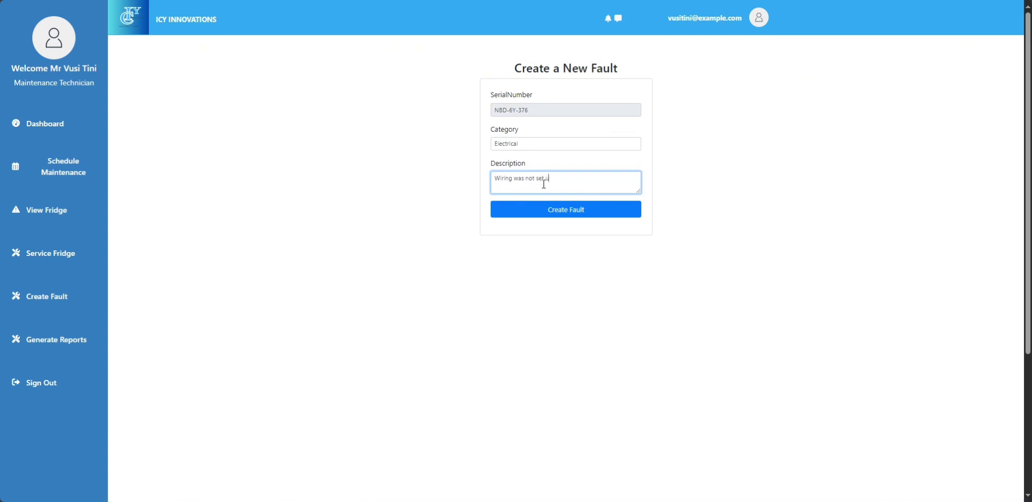
{"action": "type", "text": "correctly"}
{"action": "left_click", "coordinate": [581, 213]}
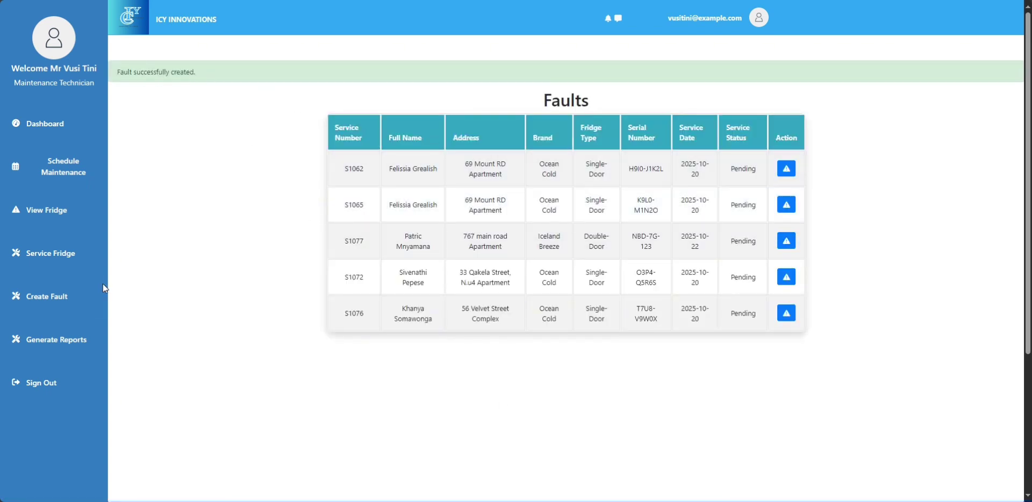
- Scrap the fridge scheduled for service on 2025/10/22 at 11:03 from the fridge service list and confirm the scrapping
{"action": "left_click", "coordinate": [68, 259]}
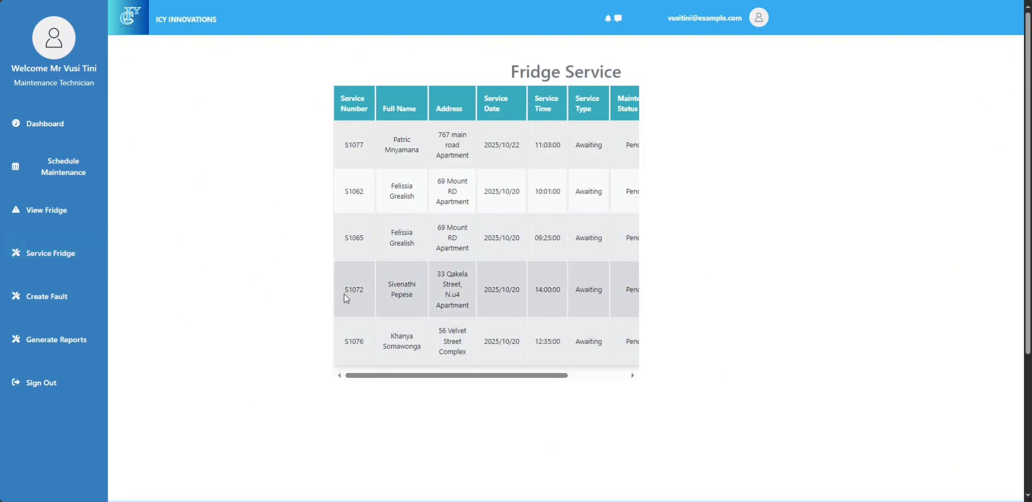
{"action": "left_click_drag", "start_coordinate": [388, 378], "coordinate": [504, 377]}
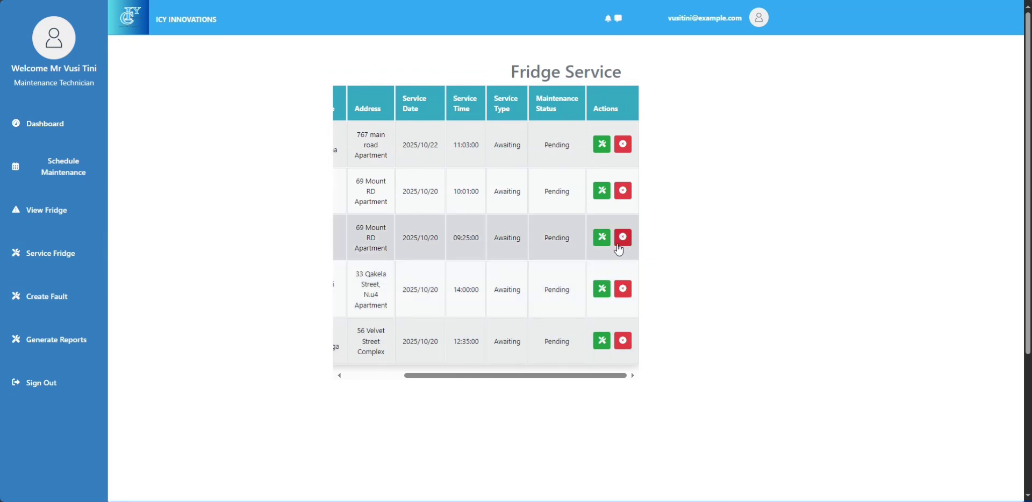
{"action": "mouse_move", "coordinate": [516, 375]}
{"action": "left_mouse_down"}
{"action": "mouse_move", "coordinate": [422, 380]}
{"action": "mouse_move", "coordinate": [499, 381]}
{"action": "left_mouse_up"}
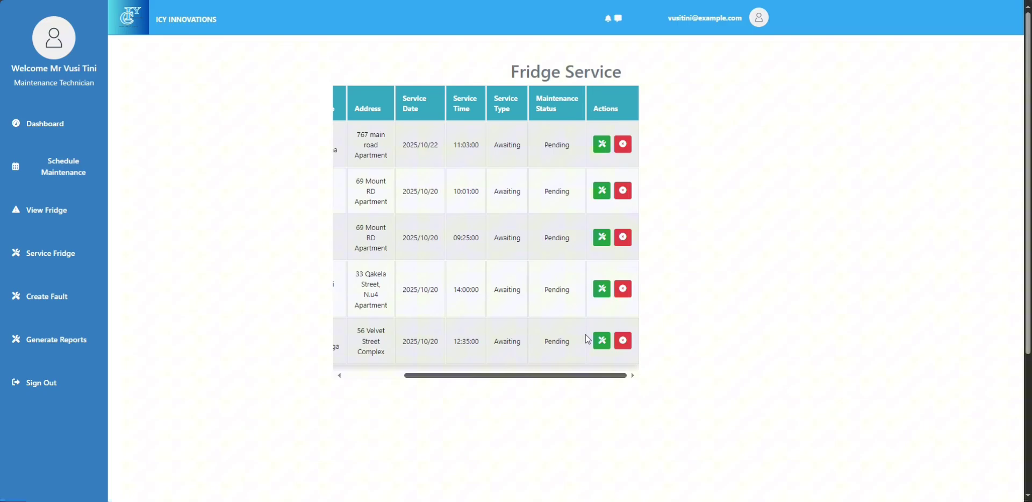
{"action": "left_click", "coordinate": [618, 147]}
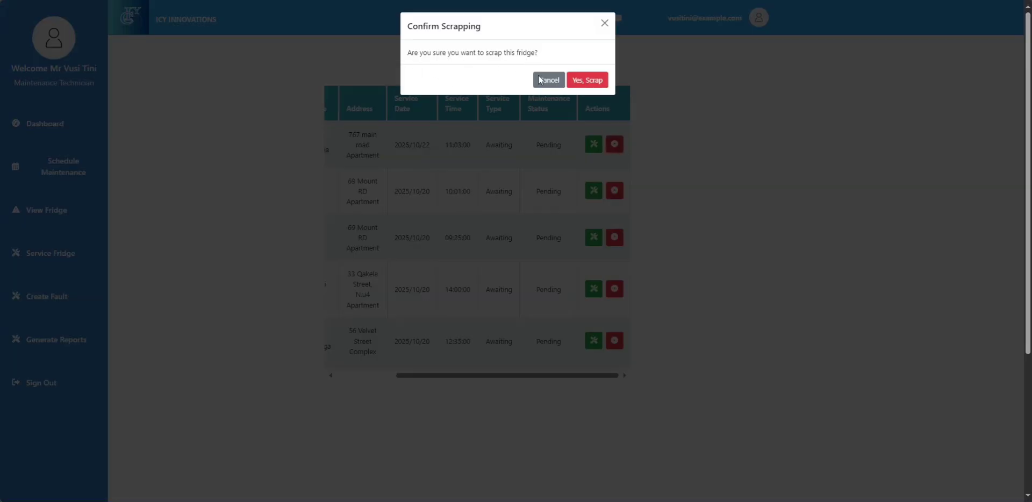
{"action": "left_click", "coordinate": [588, 81]}
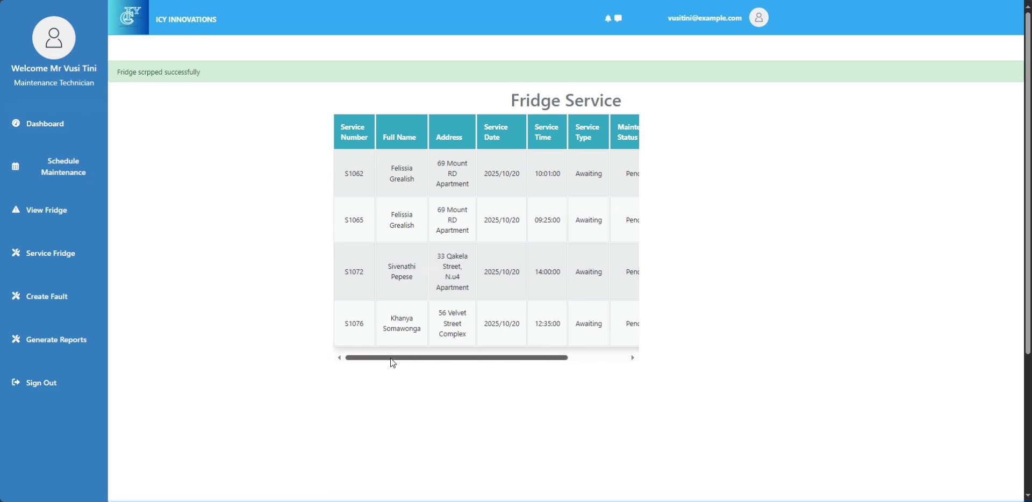
- Open the completion form for the 2025/10/20 14:00 service and enter Scheduled Maintenance, status Completed and the note "Gas tank refill"
{"action": "left_click_drag", "start_coordinate": [392, 359], "coordinate": [486, 361]}
{"action": "left_click", "coordinate": [602, 272]}
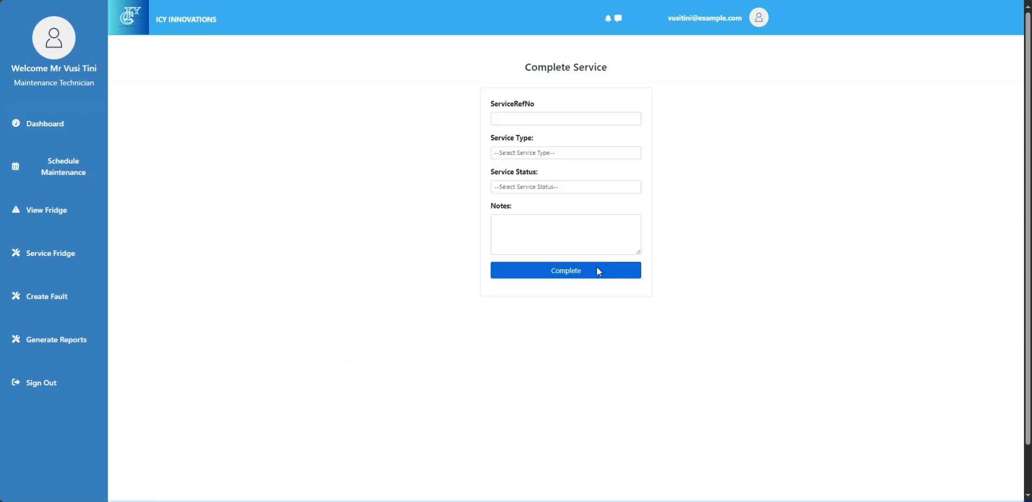
{"action": "left_click", "coordinate": [533, 155]}
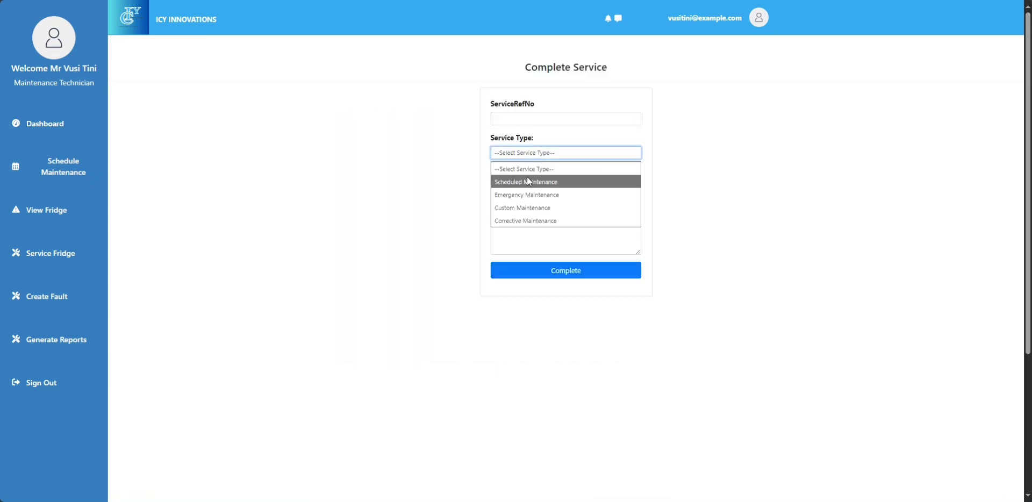
{"action": "left_click", "coordinate": [527, 181]}
{"action": "left_click", "coordinate": [528, 188]}
{"action": "left_click", "coordinate": [518, 213]}
{"action": "left_click", "coordinate": [517, 228]}
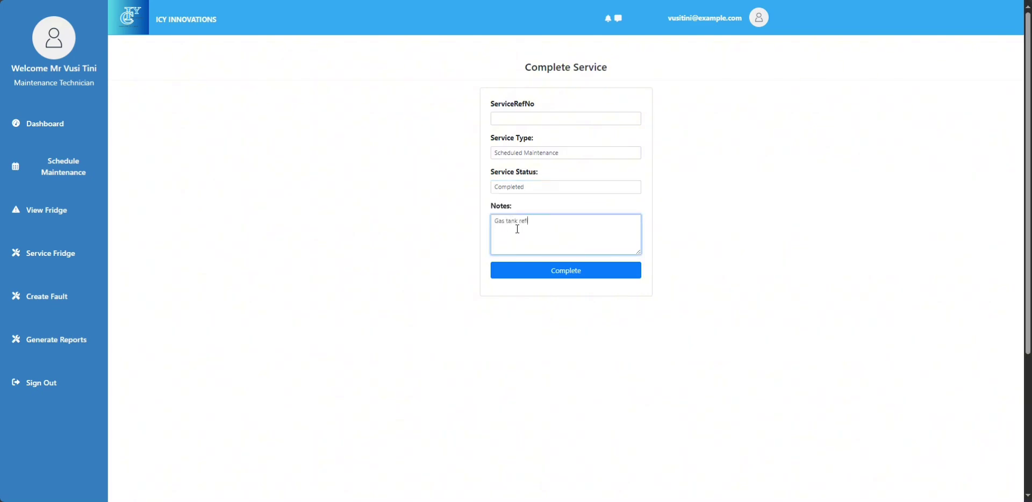
- Try to complete the service with a made-up service reference number
{"action": "left_click", "coordinate": [527, 119]}
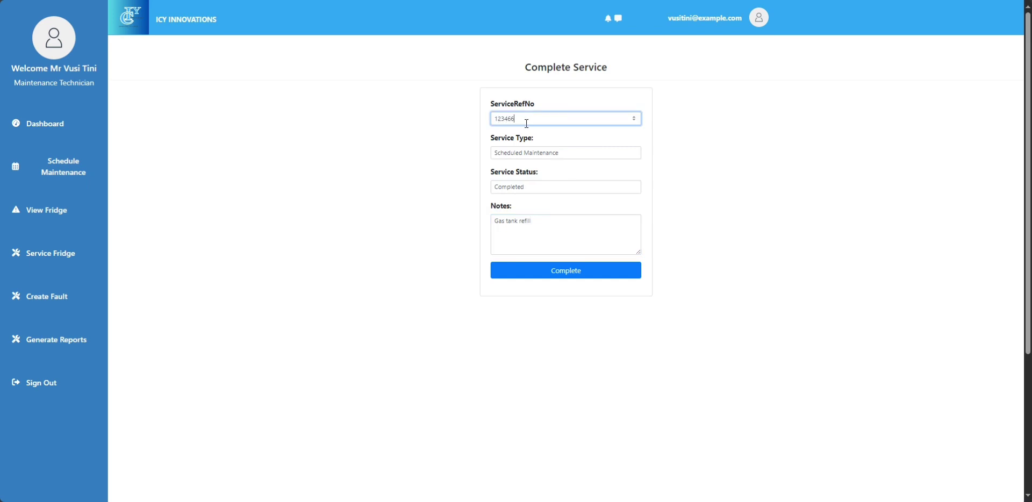
{"action": "type", "text": "6"}
{"action": "left_click", "coordinate": [563, 278]}
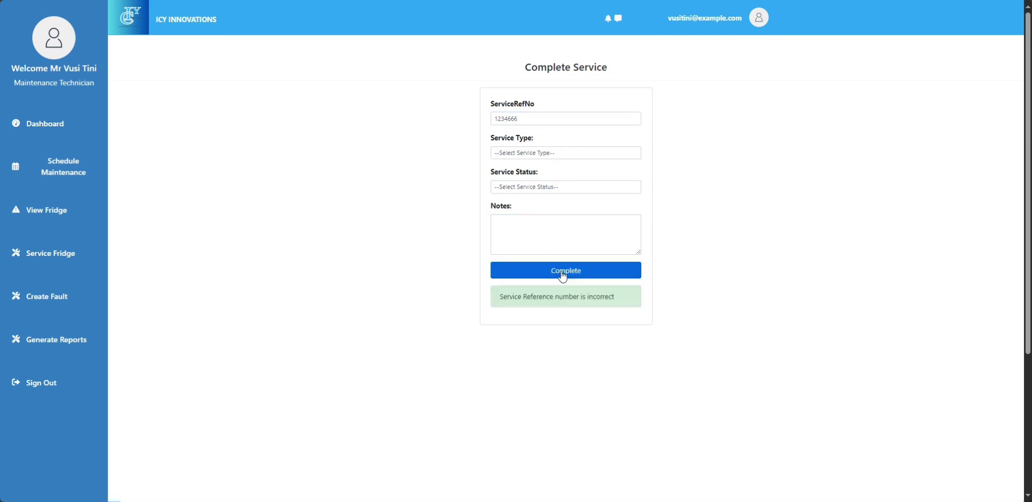
- Fill in the completion form again with the note "gas tank refill", status Completed and service type Emergency Maintenance
{"action": "left_click", "coordinate": [518, 231]}
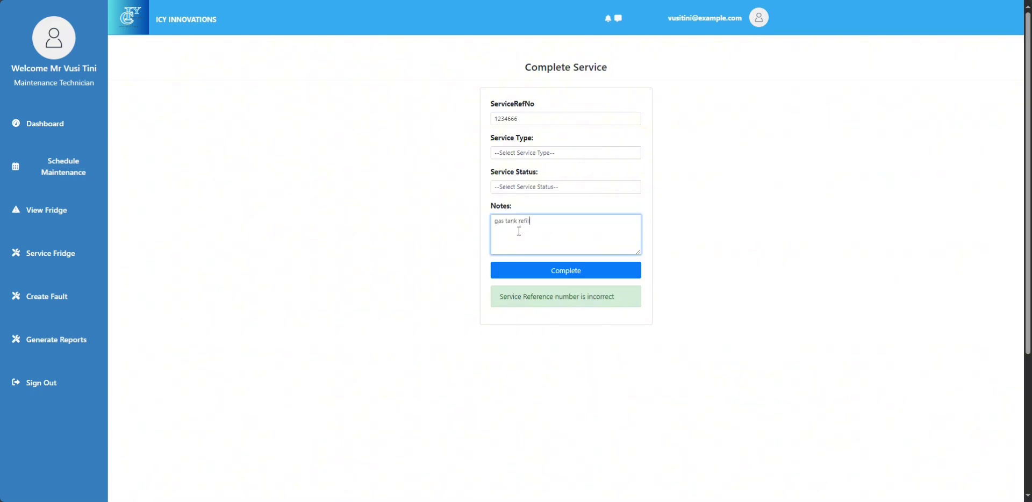
{"action": "left_click", "coordinate": [531, 191]}
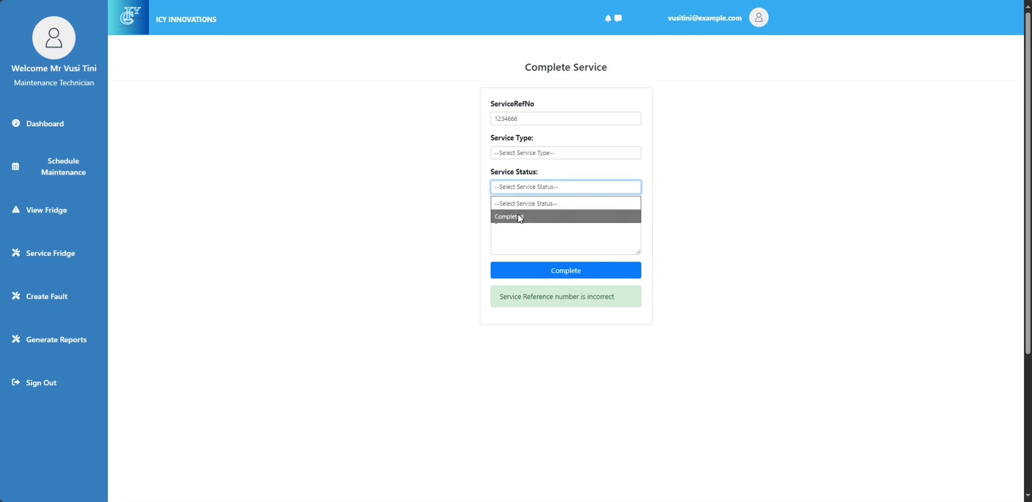
{"action": "left_click", "coordinate": [517, 214]}
{"action": "left_click", "coordinate": [532, 155]}
{"action": "left_click", "coordinate": [522, 194]}
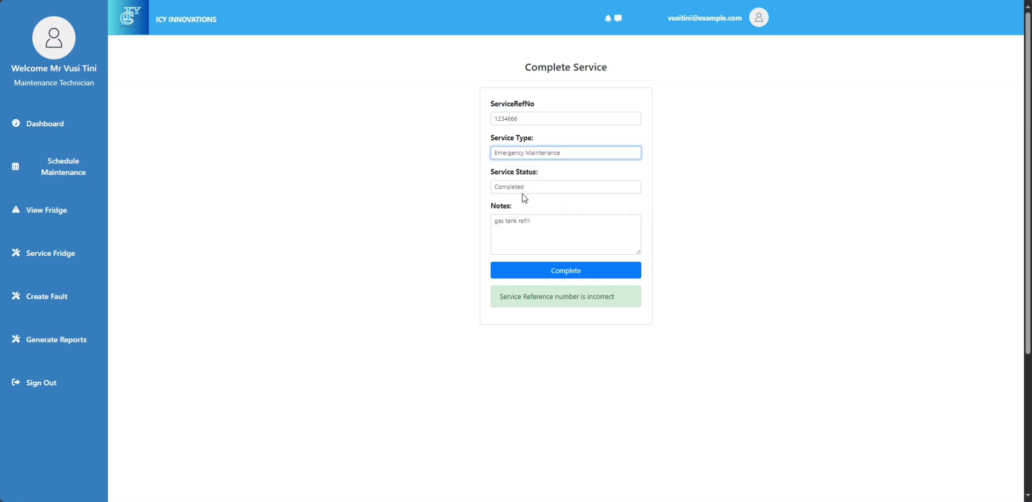
- Clear the service reference number and switch to the customer's schedule details PDF
{"action": "left_click_drag", "start_coordinate": [529, 116], "coordinate": [506, 119]}
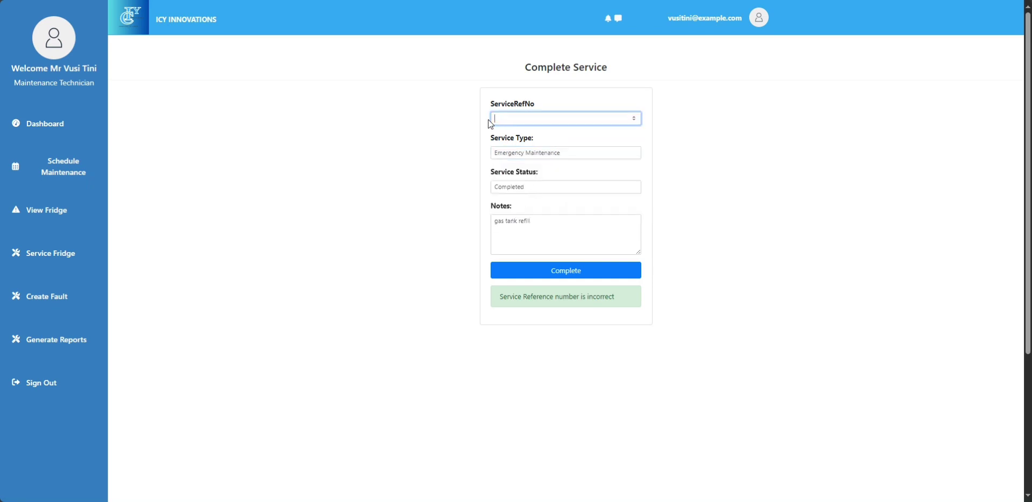
{"action": "key", "text": "alt+Tab"}
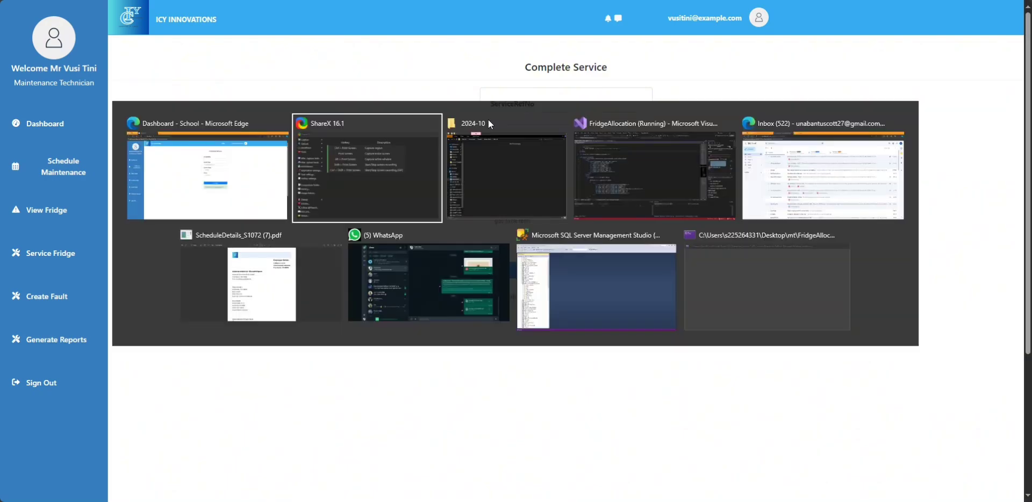
{"action": "key", "text": "alt+Tab"}
{"action": "key", "text": "alt+Tab"}
{"action": "key", "text": "alt+Tab"}
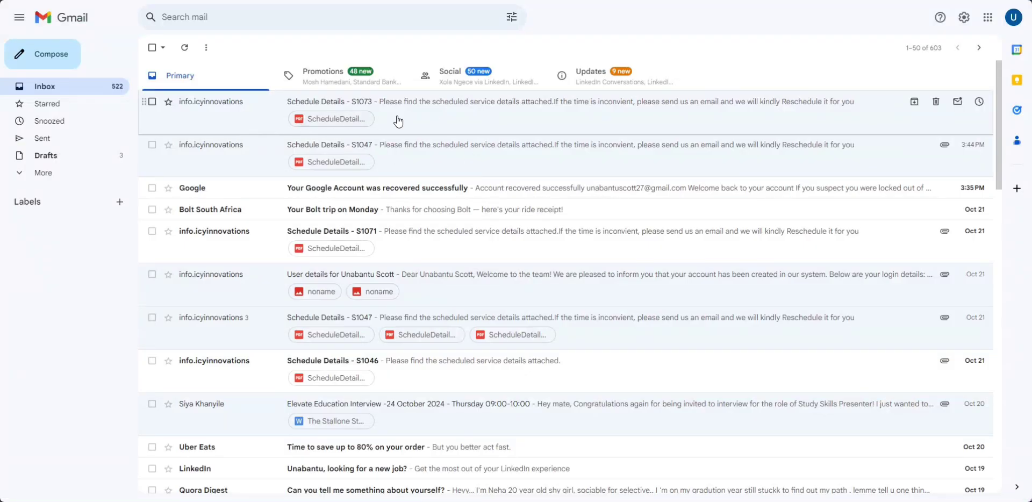
{"action": "key", "text": "ctrl+Tab"}
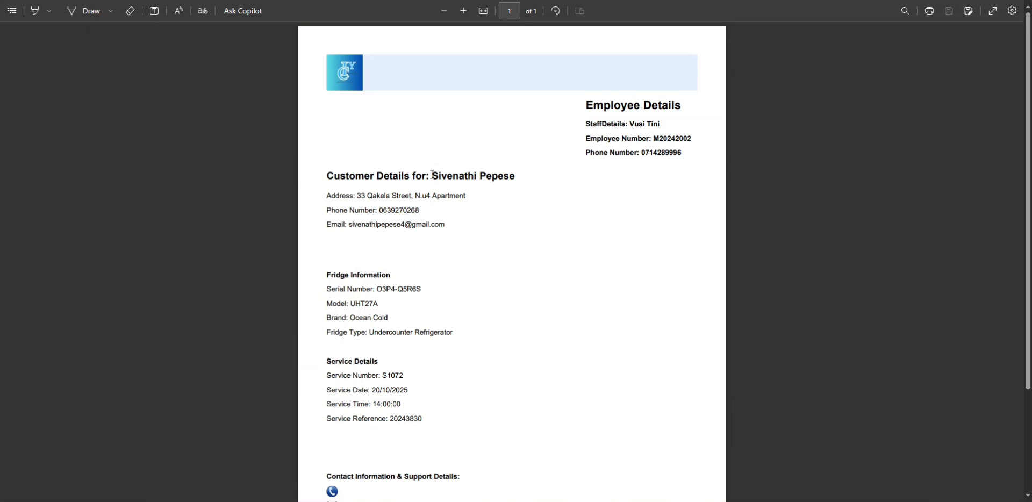
- Copy the service reference from the PDF's service details and enter it in the Complete Service form in the browser
{"action": "left_click_drag", "start_coordinate": [427, 176], "coordinate": [510, 177]}
{"action": "left_click", "coordinate": [451, 219]}
{"action": "mouse_move", "coordinate": [390, 419]}
{"action": "left_mouse_down"}
{"action": "mouse_move", "coordinate": [431, 421]}
{"action": "mouse_move", "coordinate": [391, 423]}
{"action": "left_mouse_up"}
{"action": "left_click", "coordinate": [423, 419]}
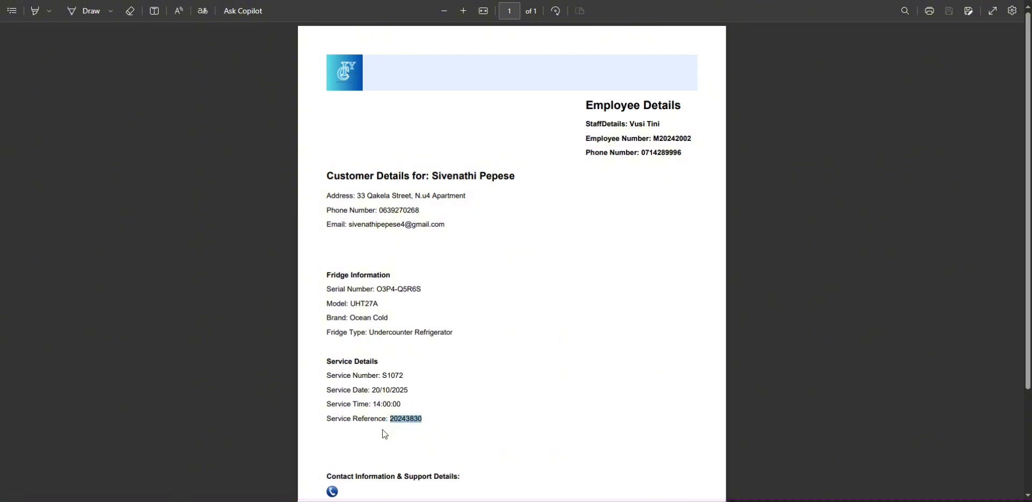
{"action": "key", "text": "alt+Tab"}
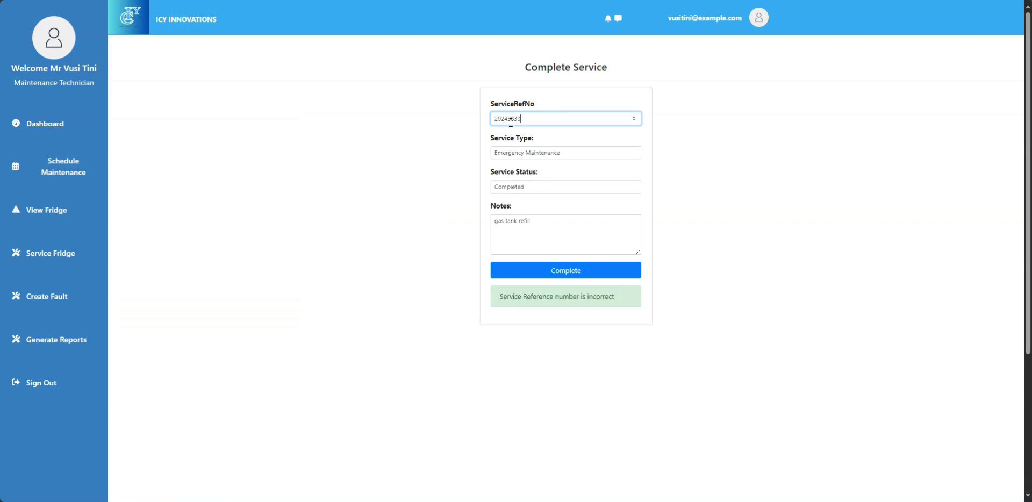
- Submit the Complete Service form with the corrected service reference number
{"action": "left_click", "coordinate": [545, 278]}
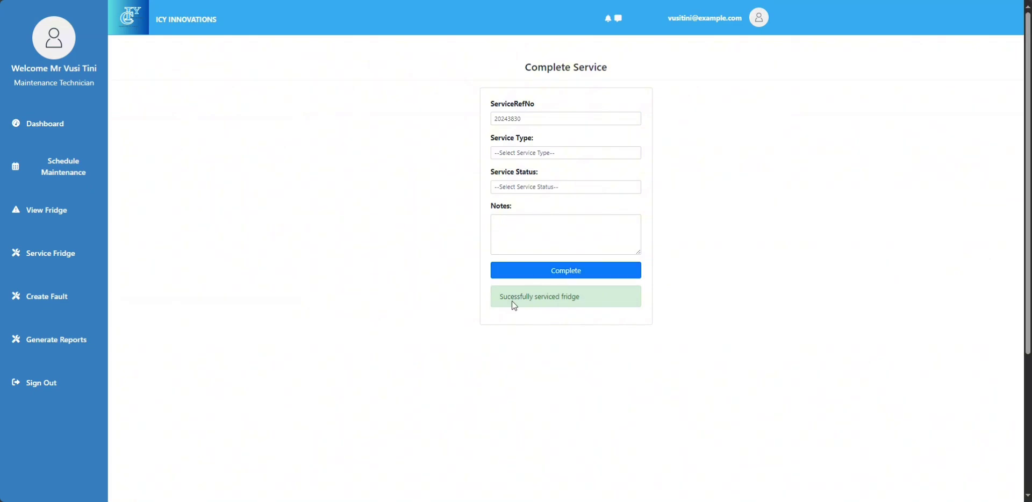
- Generate the reports and inspect the counts in the Service Report and Completed Services per Day charts
{"action": "left_click", "coordinate": [42, 344]}
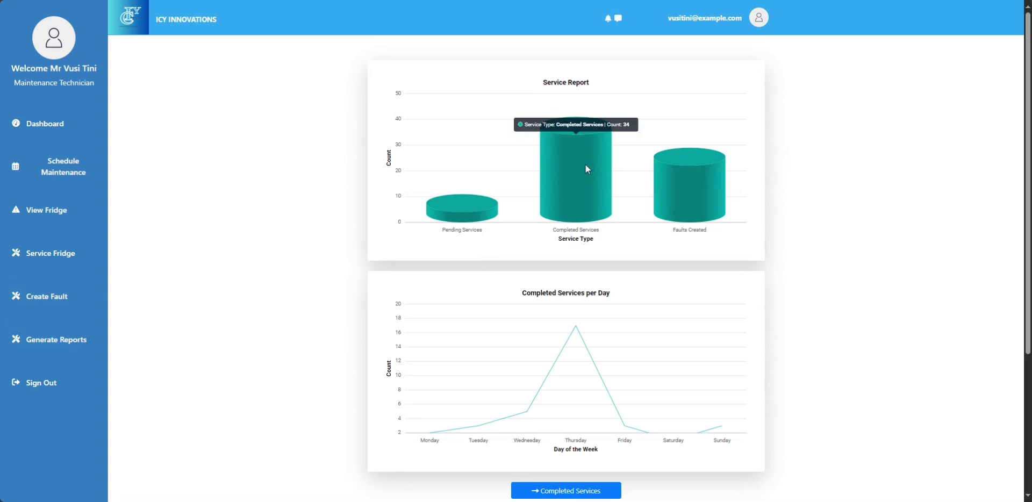
{"action": "mouse_move", "coordinate": [681, 197]}
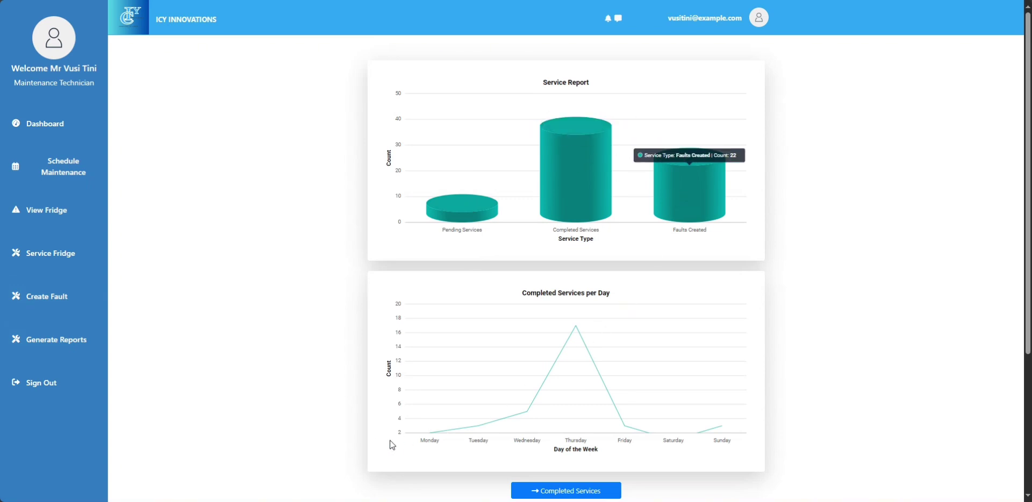
{"action": "mouse_move", "coordinate": [527, 430]}
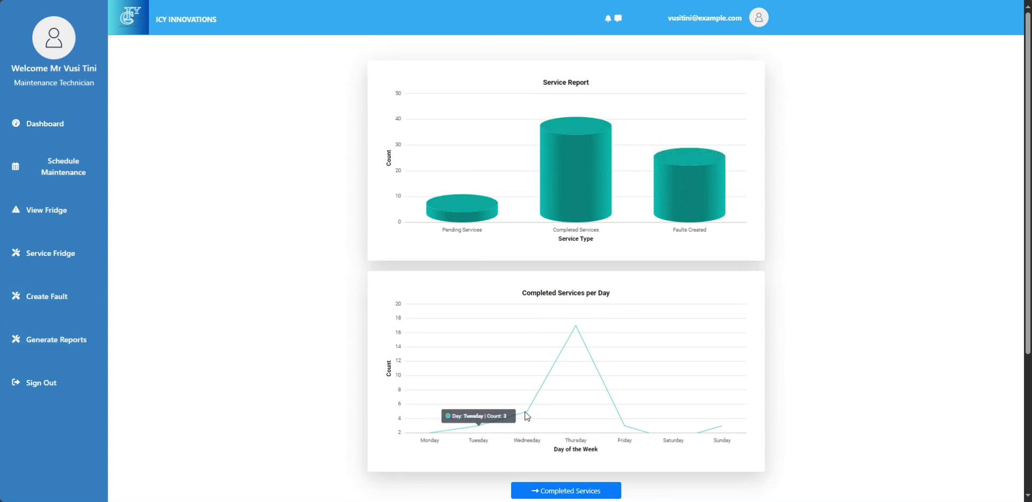
{"action": "mouse_move", "coordinate": [579, 326]}
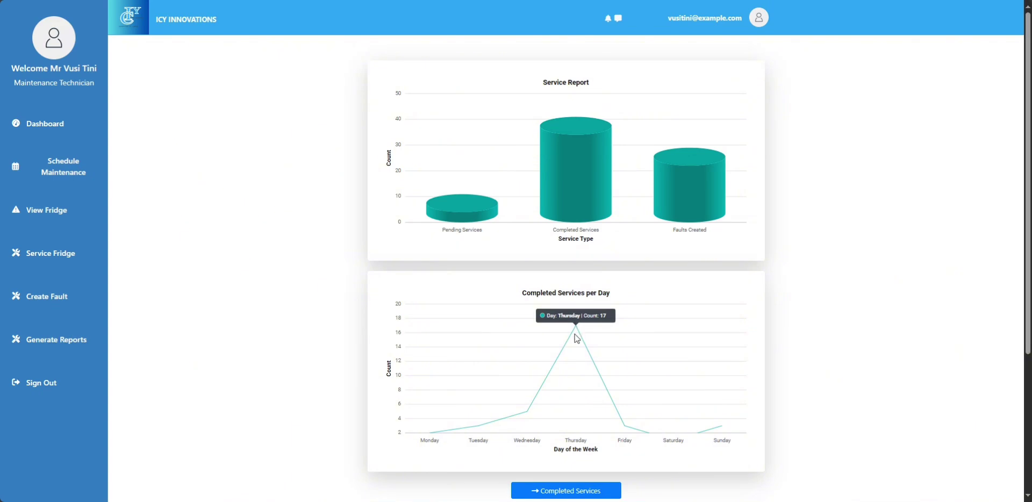
- Open the detailed list of completed services from the reports and look through its entries
{"action": "left_click", "coordinate": [562, 490]}
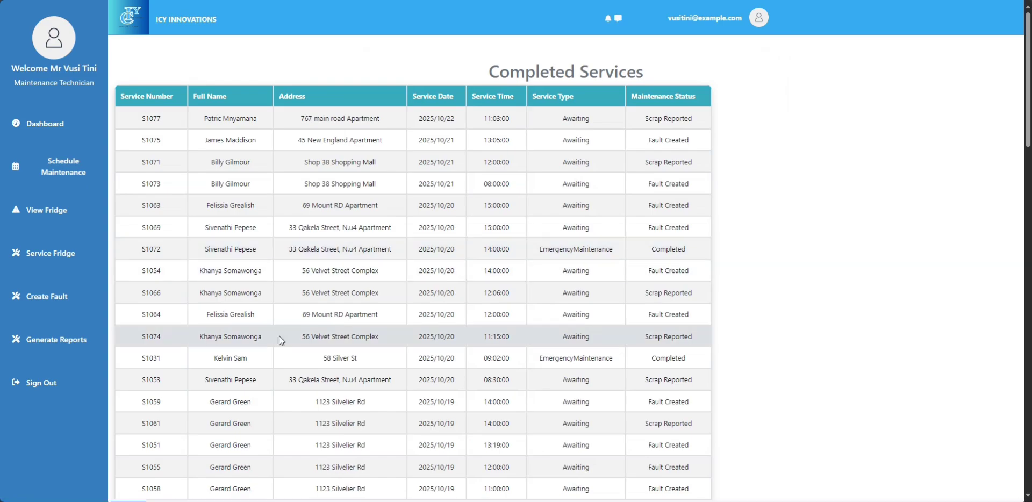
{"action": "scroll", "coordinate": [279, 336], "scroll_direction": "down", "scroll_amount": 5}
- Sign out of the maintenance technician's account
{"action": "left_click", "coordinate": [52, 383]}
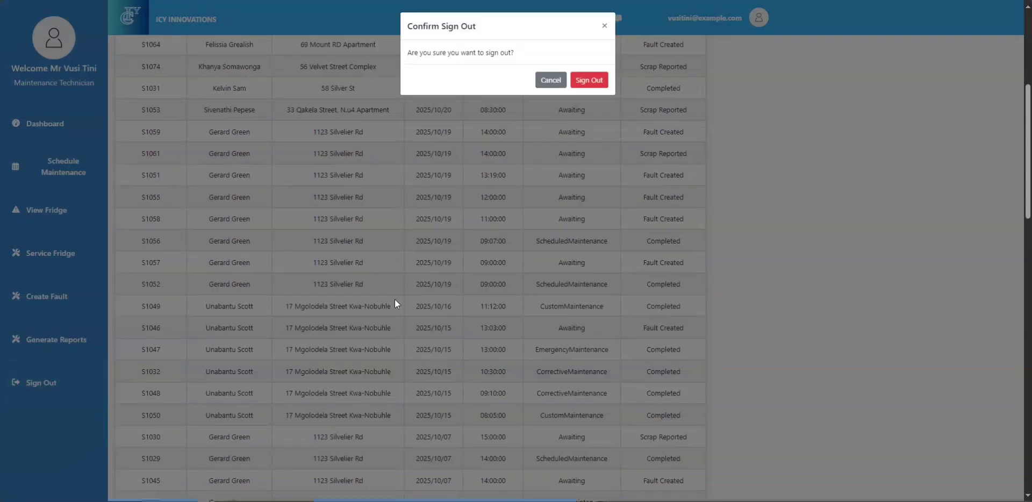